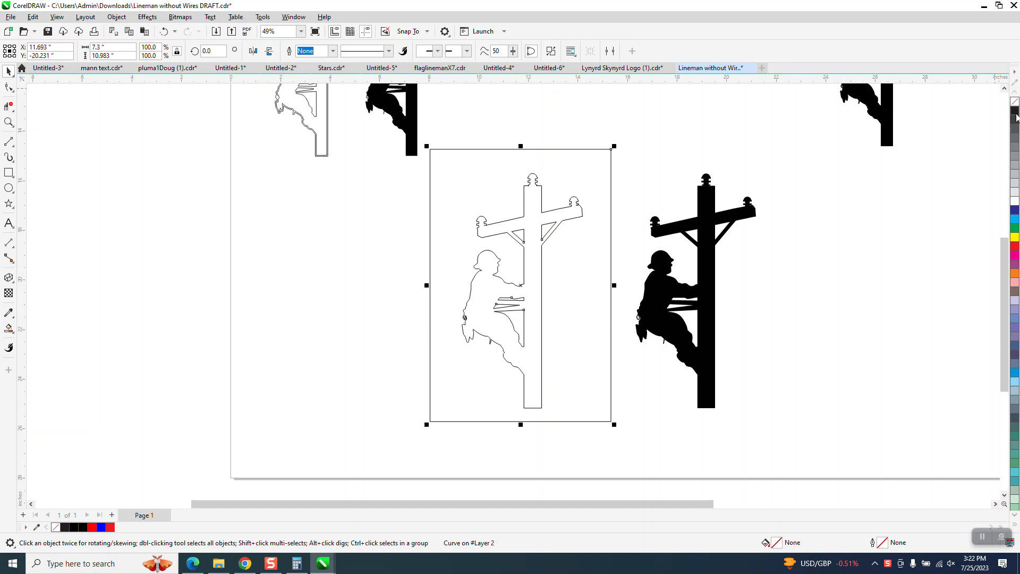
Step: Try to fill the lineman and pole outline with blue using Smart Fill, and undo the fill
{"action": "left_click", "coordinate": [8, 328]}
{"action": "left_click", "coordinate": [536, 294]}
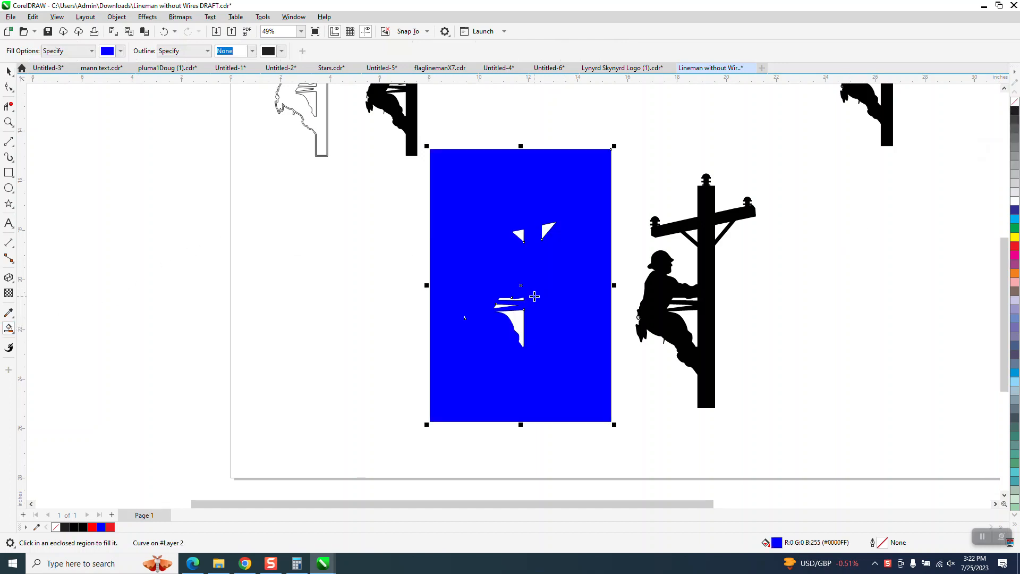
{"action": "left_click", "coordinate": [164, 31]}
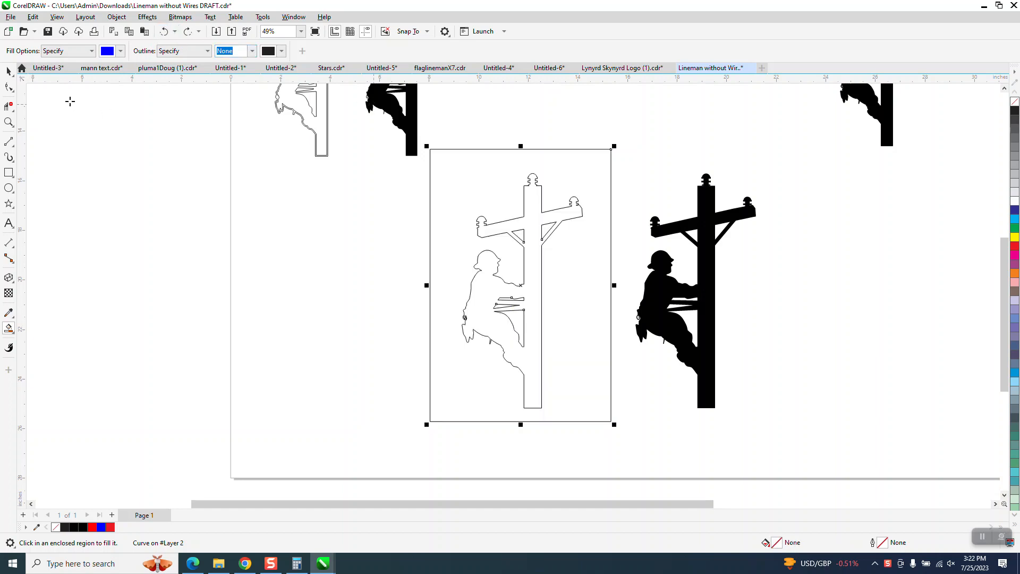
{"action": "left_click", "coordinate": [8, 71]}
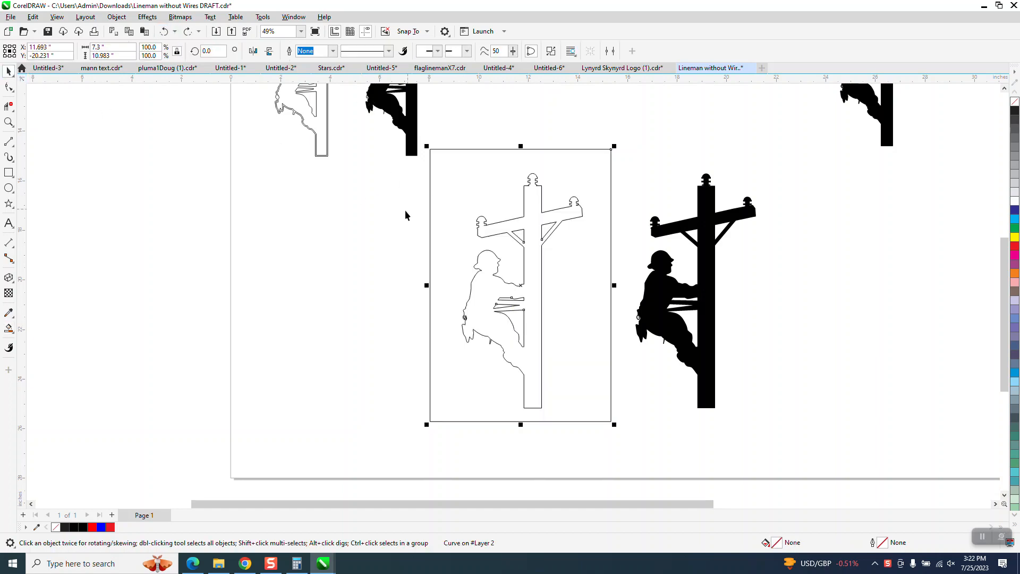
Step: Remove the stray line segments below the left insulator with the Virtual Segment Delete tool
{"action": "left_click", "coordinate": [9, 122]}
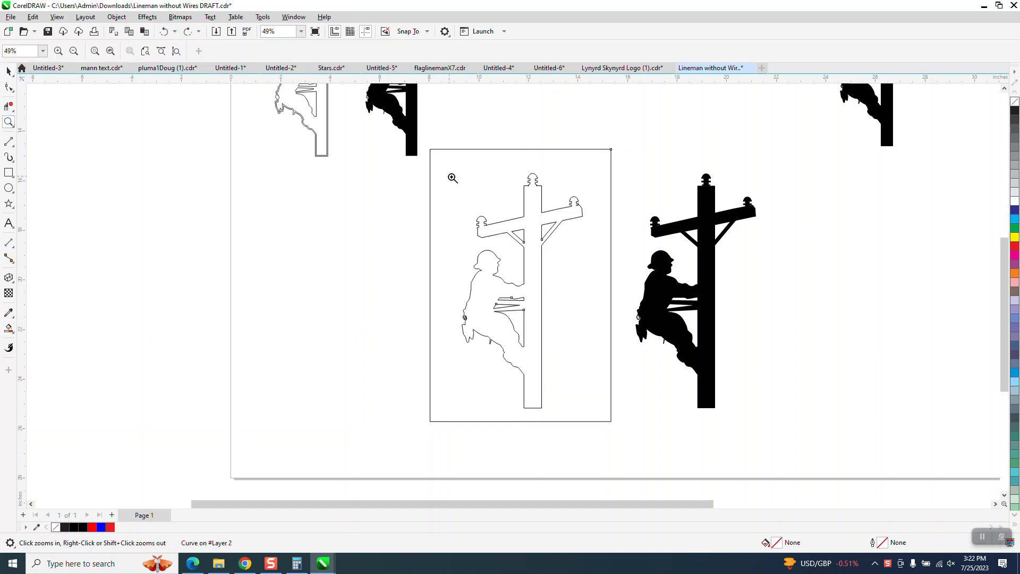
{"action": "left_click_drag", "start_coordinate": [453, 175], "coordinate": [523, 249]}
{"action": "left_click_drag", "start_coordinate": [456, 266], "coordinate": [516, 326]}
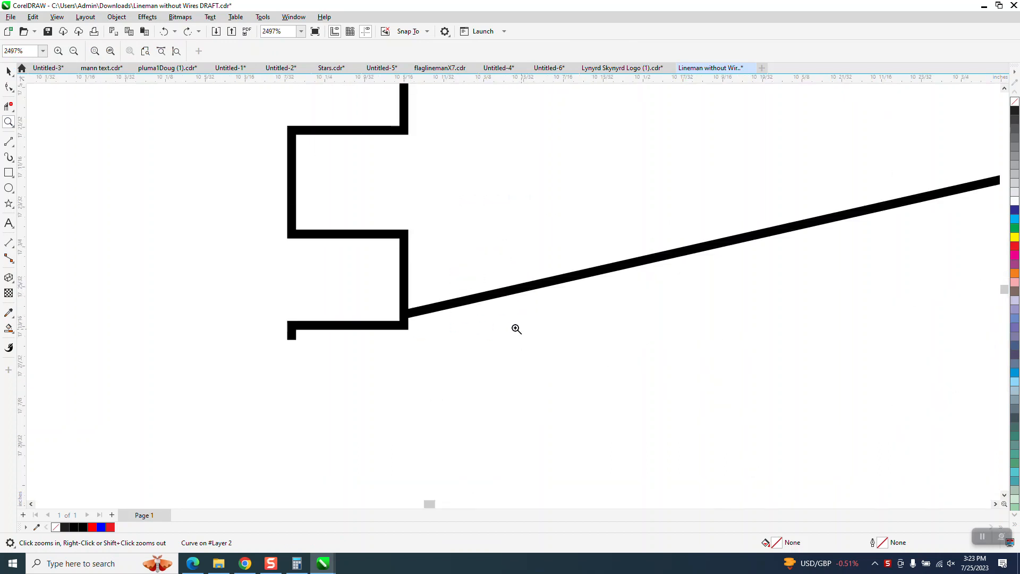
{"action": "left_click", "coordinate": [9, 106]}
{"action": "left_click", "coordinate": [372, 328]}
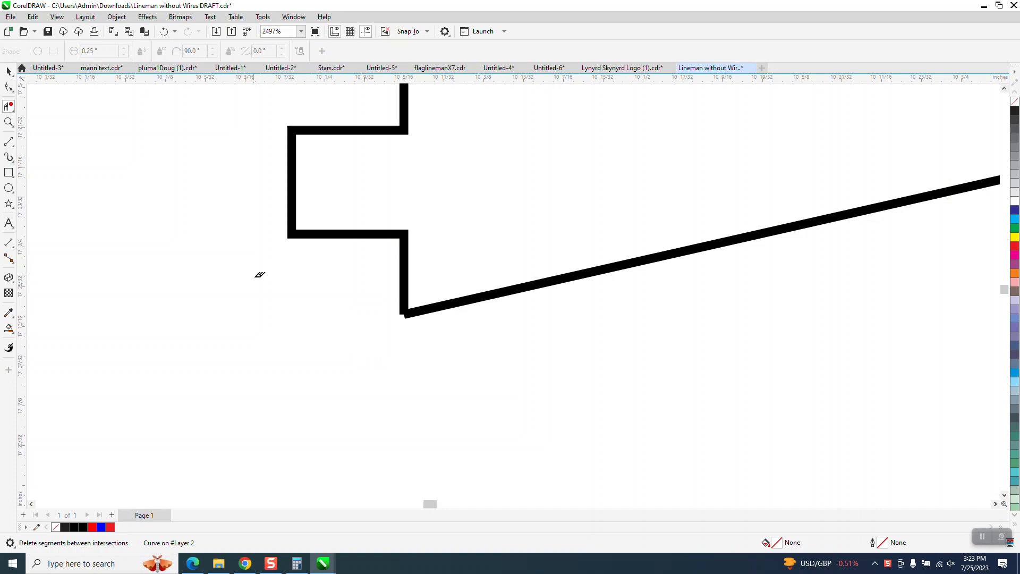
Step: Set the outline width of the lineman and pole curve to Hairline
{"action": "scroll", "coordinate": [263, 276], "scroll_direction": "down", "scroll_amount": 2}
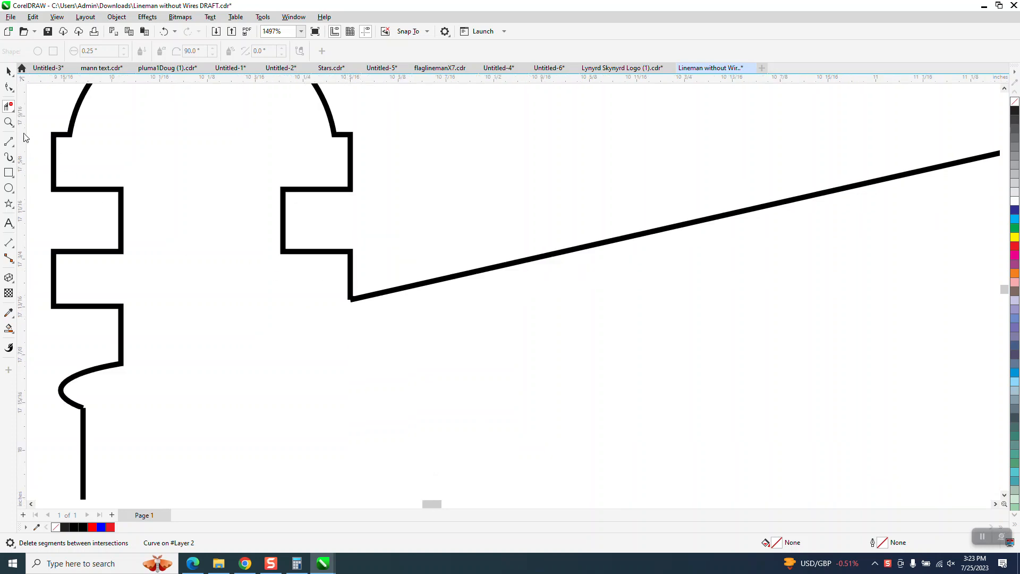
{"action": "left_click", "coordinate": [9, 71]}
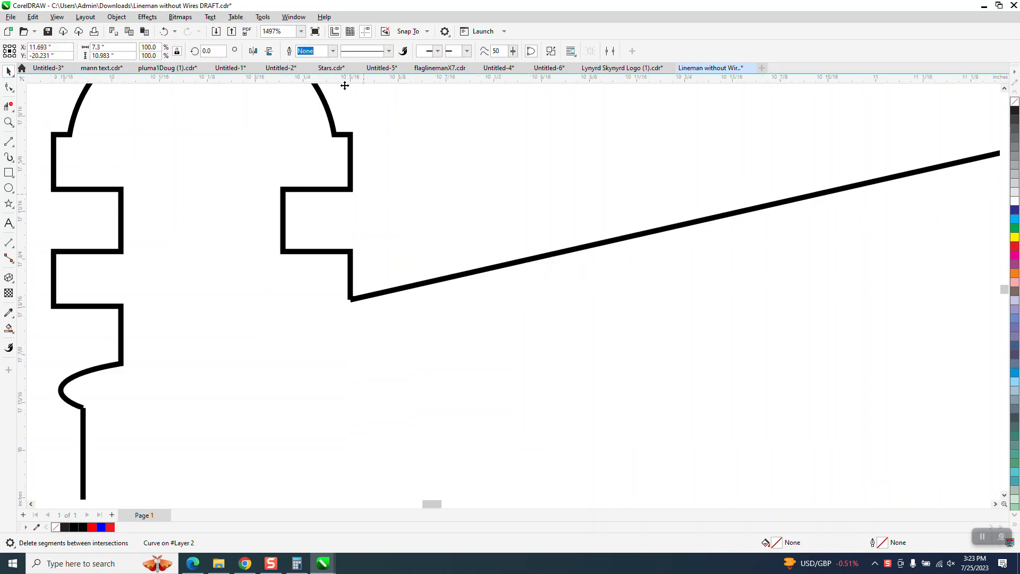
{"action": "left_click", "coordinate": [350, 155]}
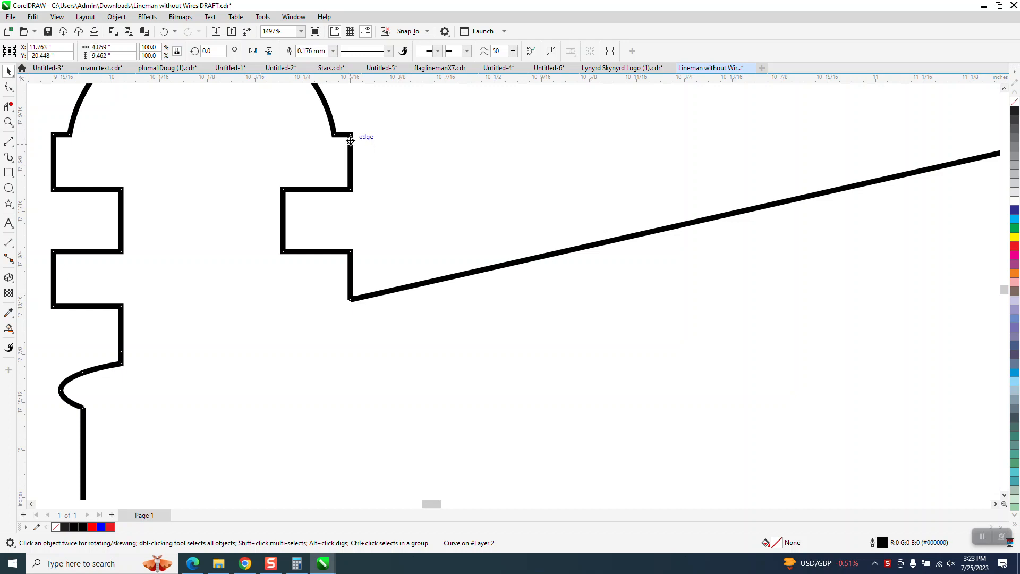
{"action": "left_click", "coordinate": [333, 51]}
{"action": "left_click", "coordinate": [308, 70]}
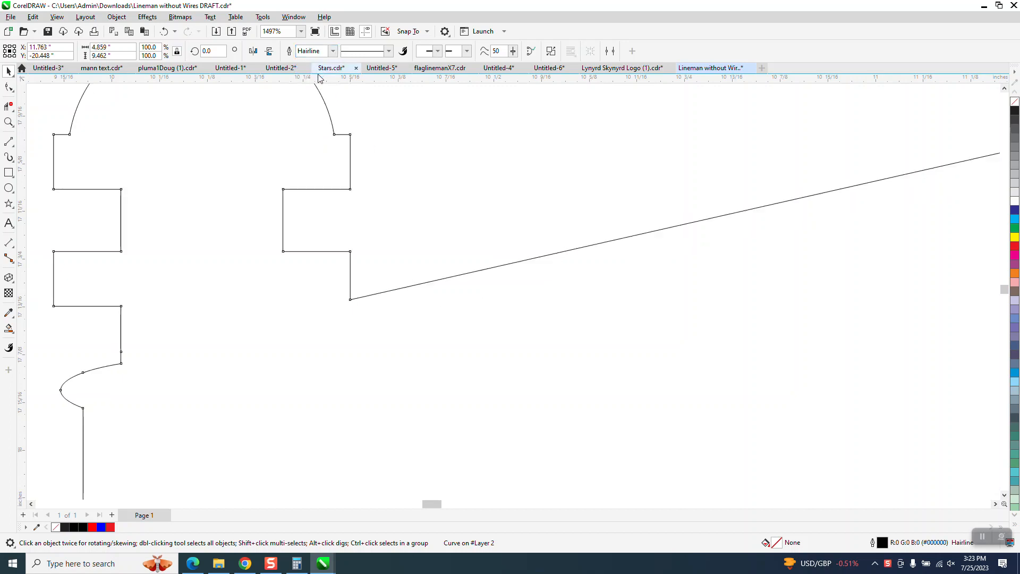
Step: Try a 5.0 mm outline width on the curve to check the left insulator's lower corner, and undo it
{"action": "left_click", "coordinate": [9, 123]}
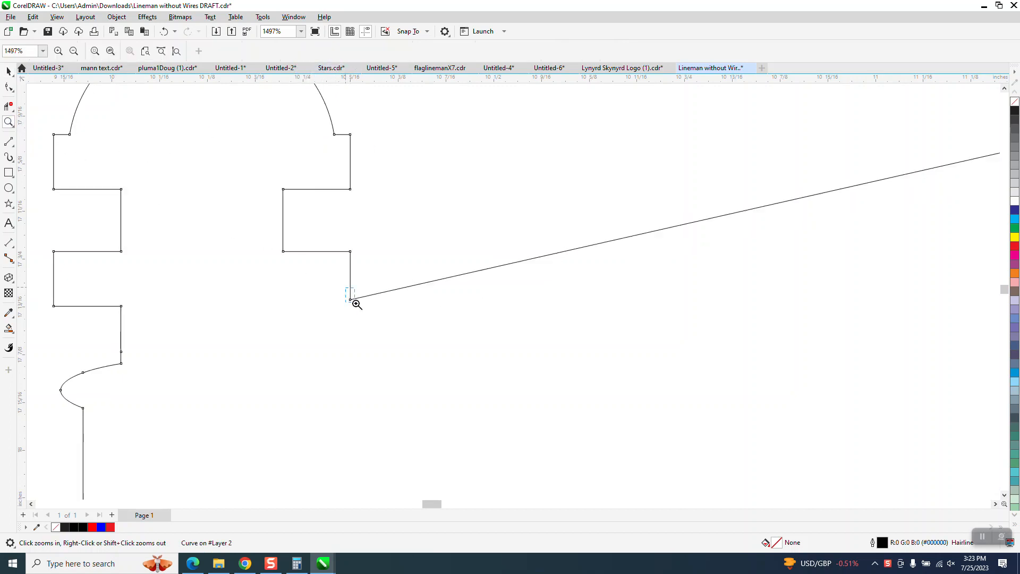
{"action": "left_click_drag", "start_coordinate": [344, 287], "coordinate": [371, 315]}
{"action": "left_click_drag", "start_coordinate": [418, 270], "coordinate": [461, 308]}
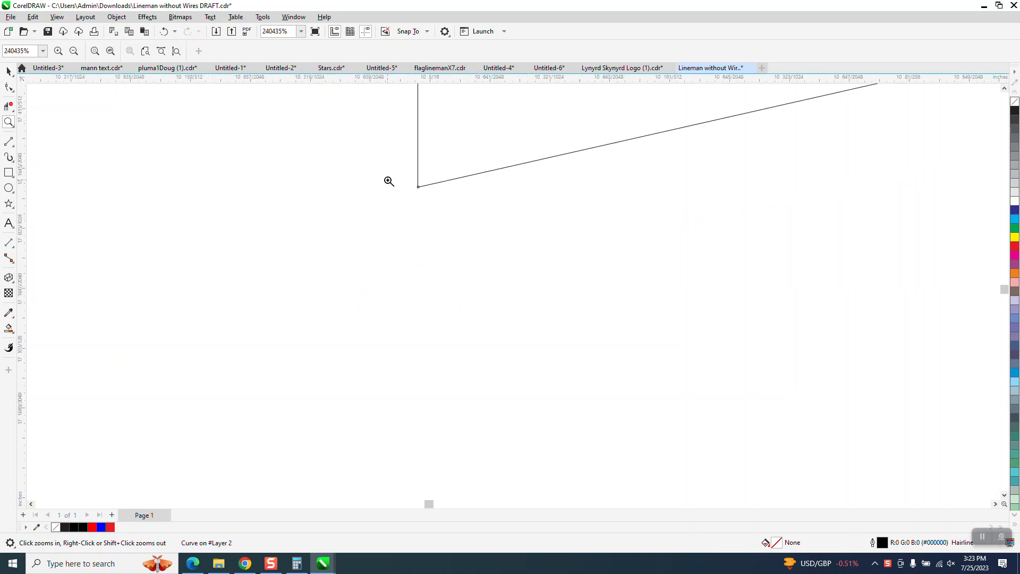
{"action": "left_click_drag", "start_coordinate": [406, 182], "coordinate": [438, 207]}
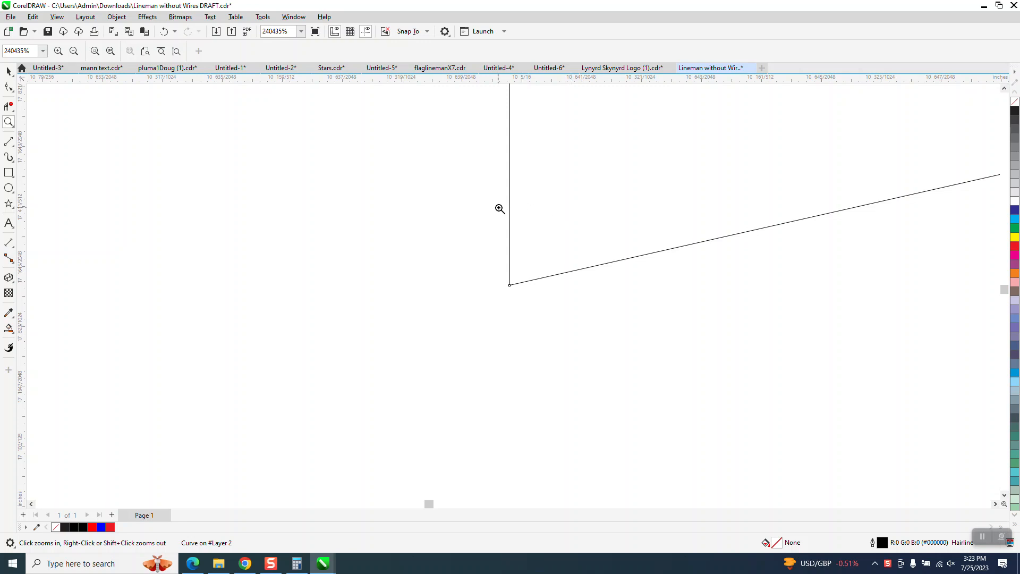
{"action": "left_click", "coordinate": [9, 73]}
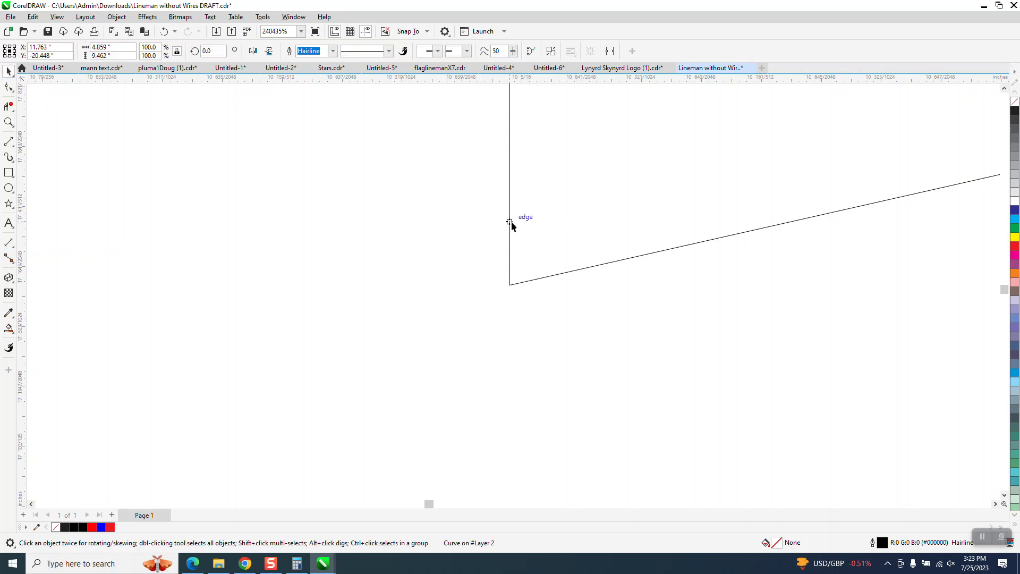
{"action": "left_click", "coordinate": [333, 50]}
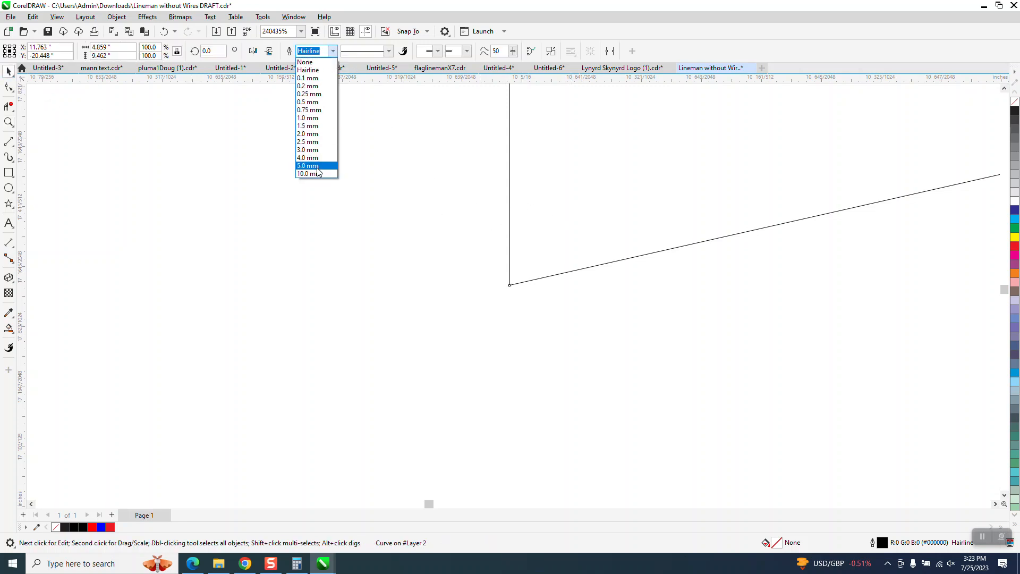
{"action": "left_click", "coordinate": [315, 168]}
{"action": "scroll", "coordinate": [413, 239], "scroll_direction": "down", "scroll_amount": 2}
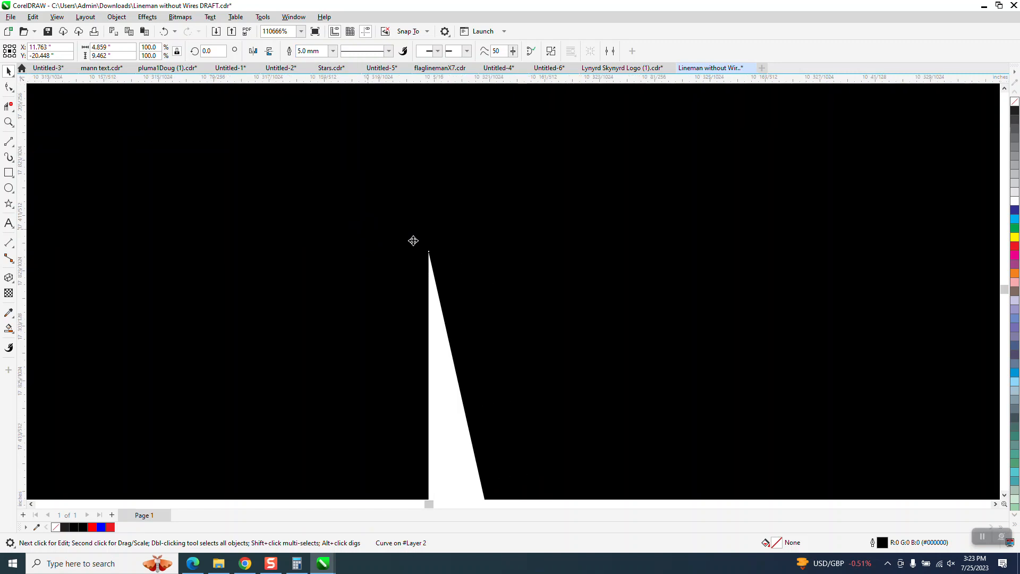
{"action": "scroll", "coordinate": [475, 270], "scroll_direction": "down", "scroll_amount": 12}
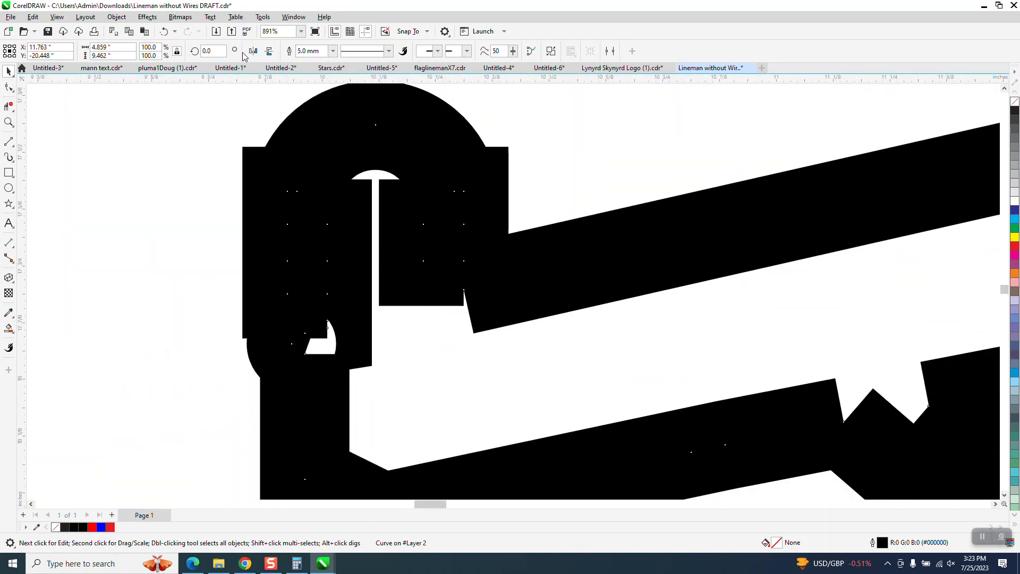
{"action": "left_click", "coordinate": [164, 32]}
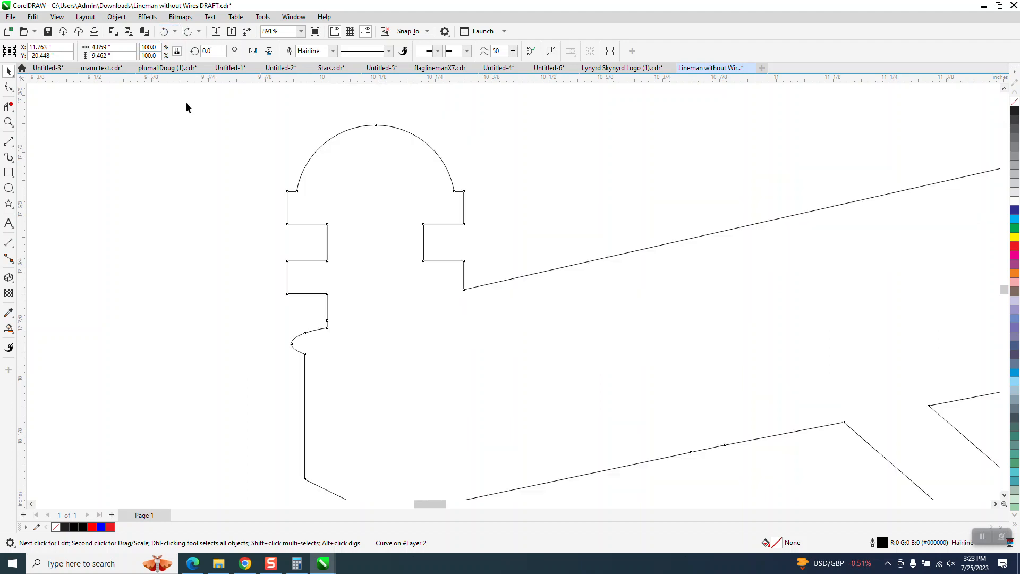
Step: Try pulling the crossarm line's end node away from the left insulator's lower corner, and undo the move
{"action": "scroll", "coordinate": [183, 104], "scroll_direction": "down", "scroll_amount": 2}
{"action": "scroll", "coordinate": [183, 105], "scroll_direction": "down", "scroll_amount": 1}
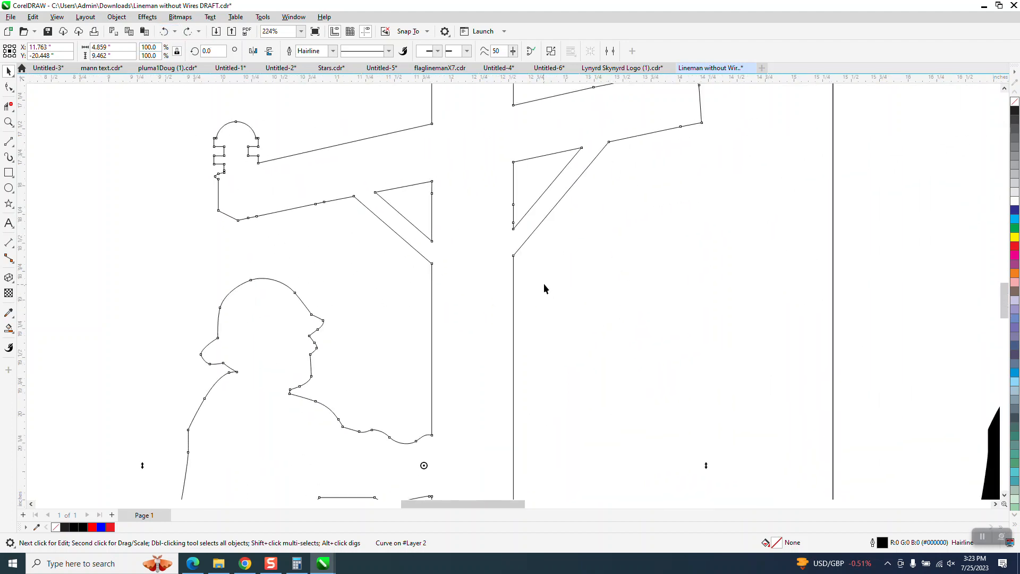
{"action": "left_click", "coordinate": [8, 87]}
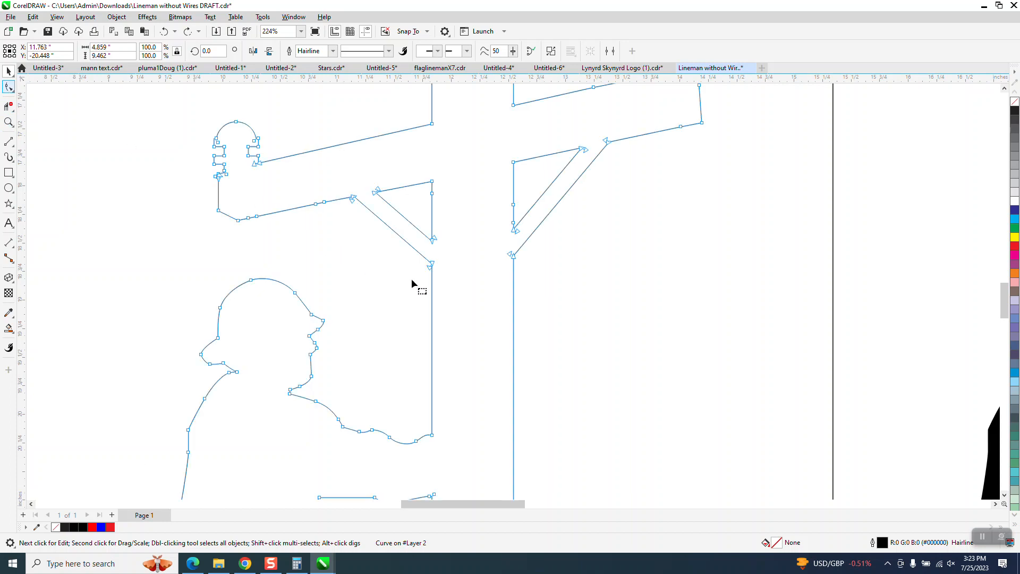
{"action": "scroll", "coordinate": [417, 285], "scroll_direction": "down", "scroll_amount": 1}
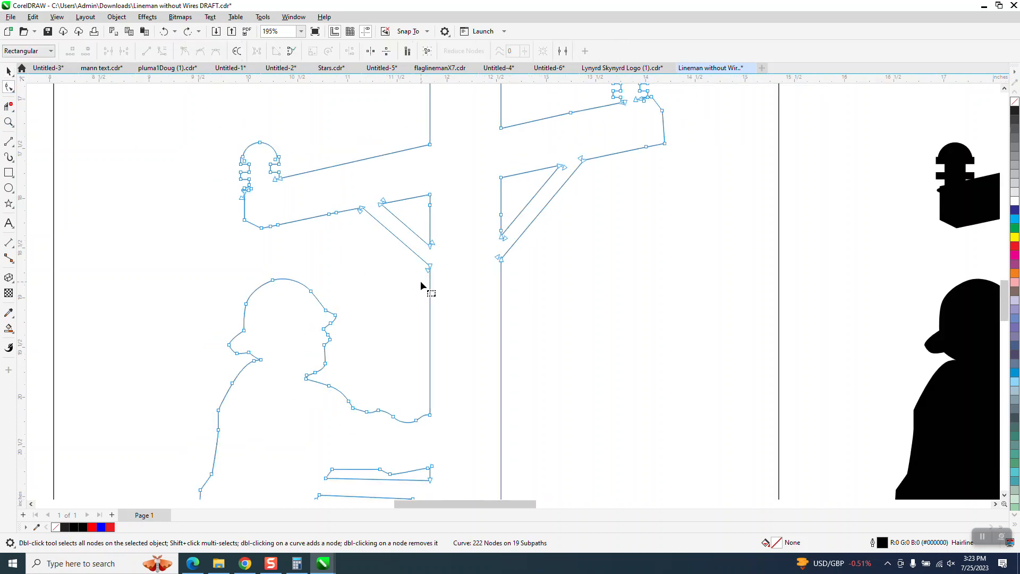
{"action": "left_click", "coordinate": [8, 122]}
{"action": "left_click_drag", "start_coordinate": [261, 171], "coordinate": [319, 197]}
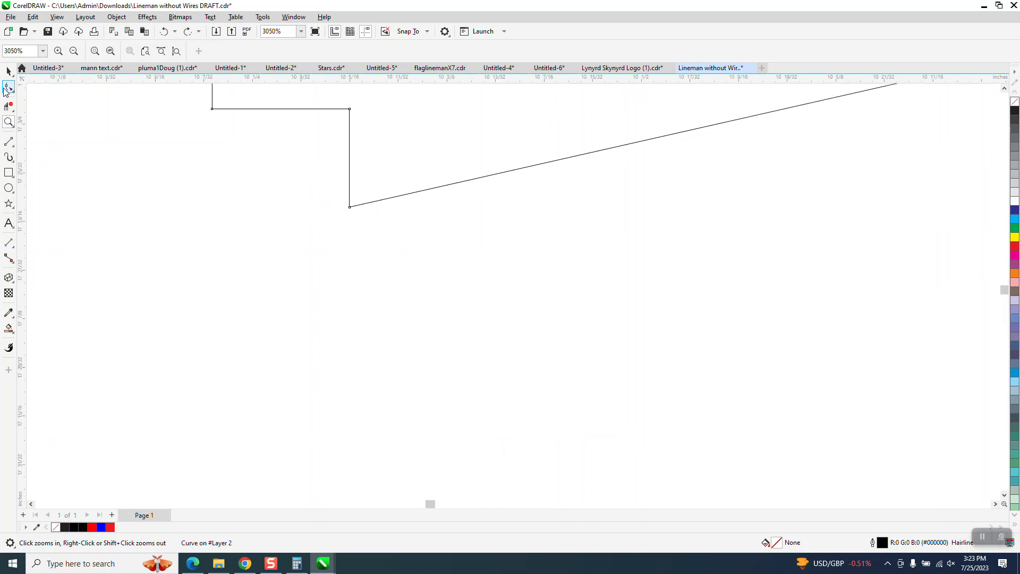
{"action": "left_click", "coordinate": [6, 88]}
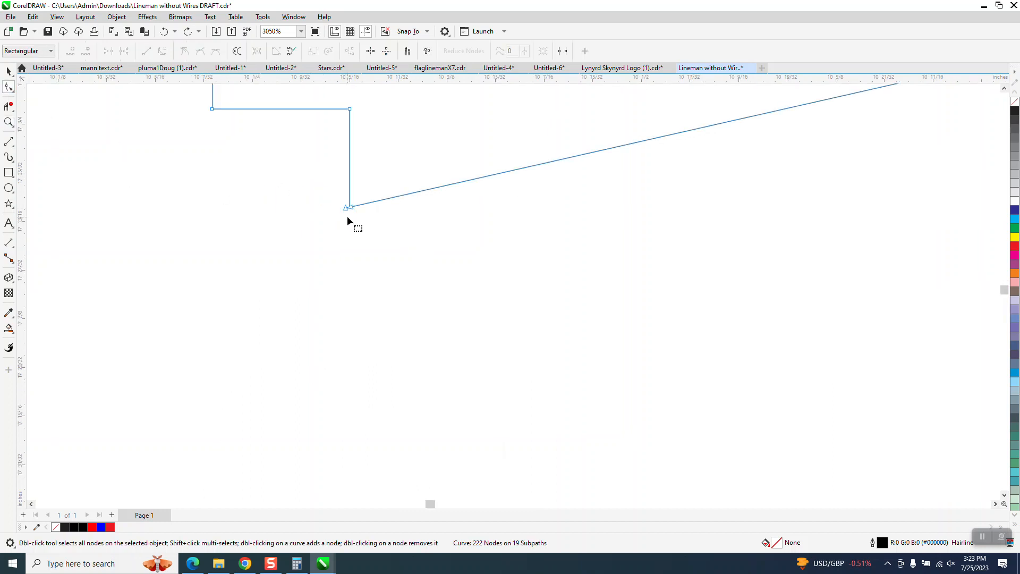
{"action": "left_click_drag", "start_coordinate": [346, 209], "coordinate": [377, 270]}
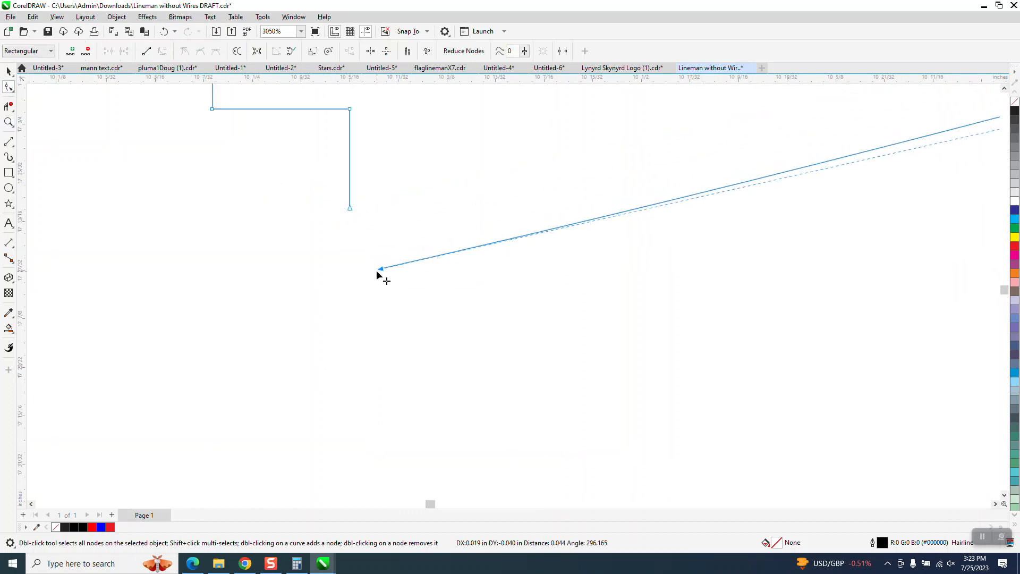
{"action": "left_click", "coordinate": [164, 31]}
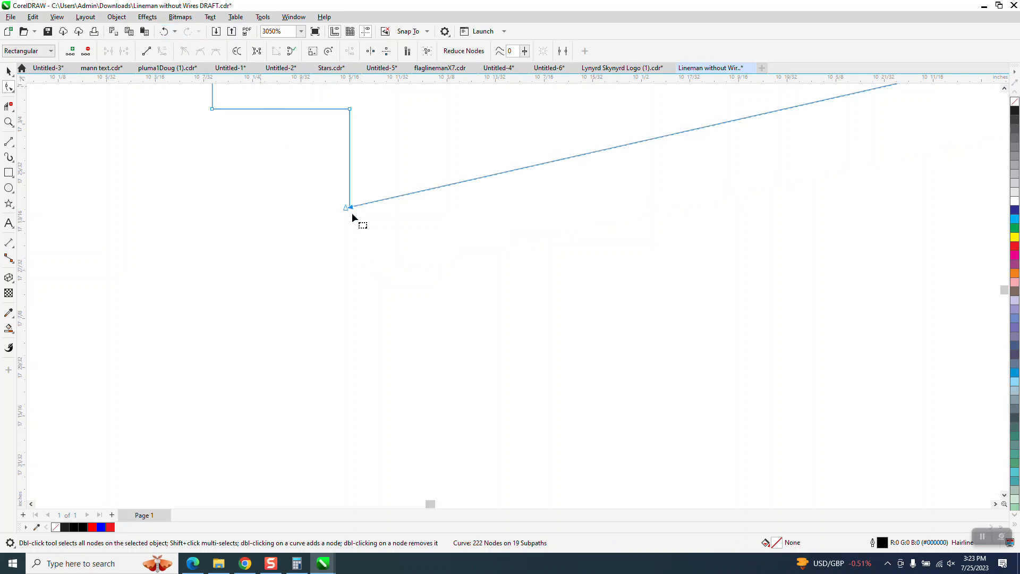
Step: Examine where the right insulator's base meets the end of the crossarm outline
{"action": "scroll", "coordinate": [352, 213], "scroll_direction": "down", "scroll_amount": 6}
{"action": "scroll", "coordinate": [345, 260], "scroll_direction": "down", "scroll_amount": 3}
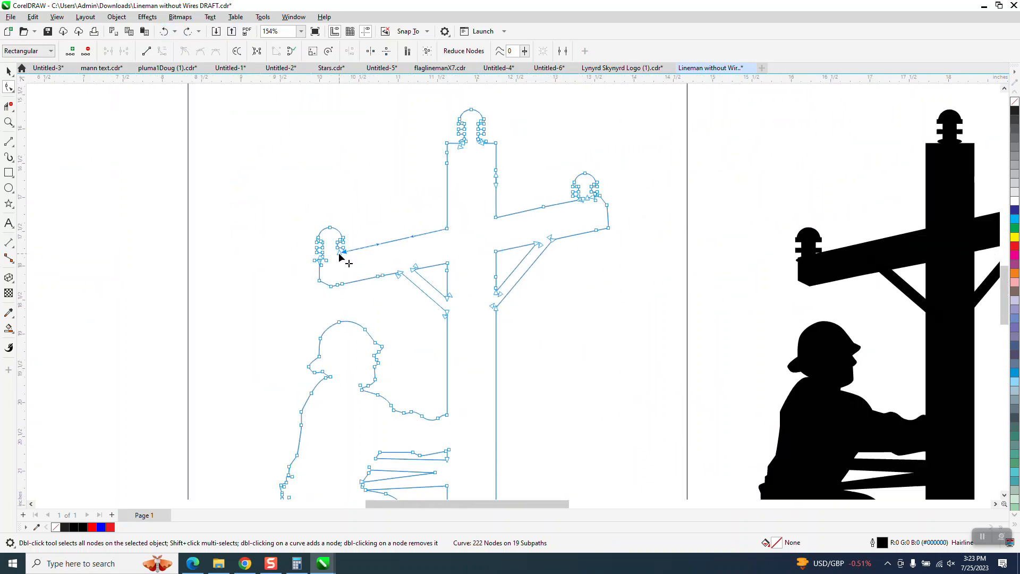
{"action": "left_click", "coordinate": [9, 121]}
{"action": "left_click_drag", "start_coordinate": [519, 183], "coordinate": [588, 219]}
{"action": "scroll", "coordinate": [681, 376], "scroll_direction": "up", "scroll_amount": 5}
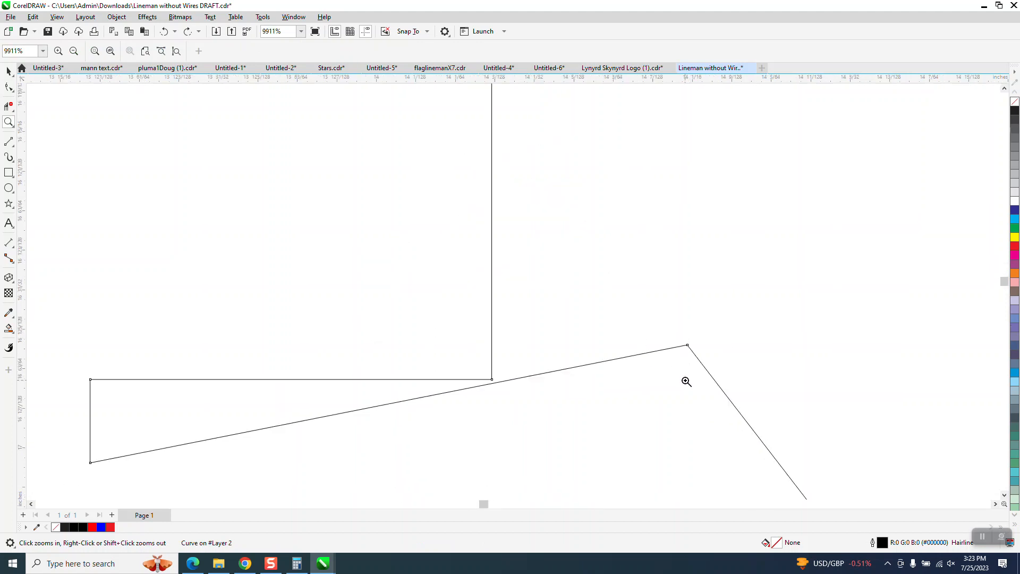
{"action": "scroll", "coordinate": [522, 239], "scroll_direction": "down", "scroll_amount": 7}
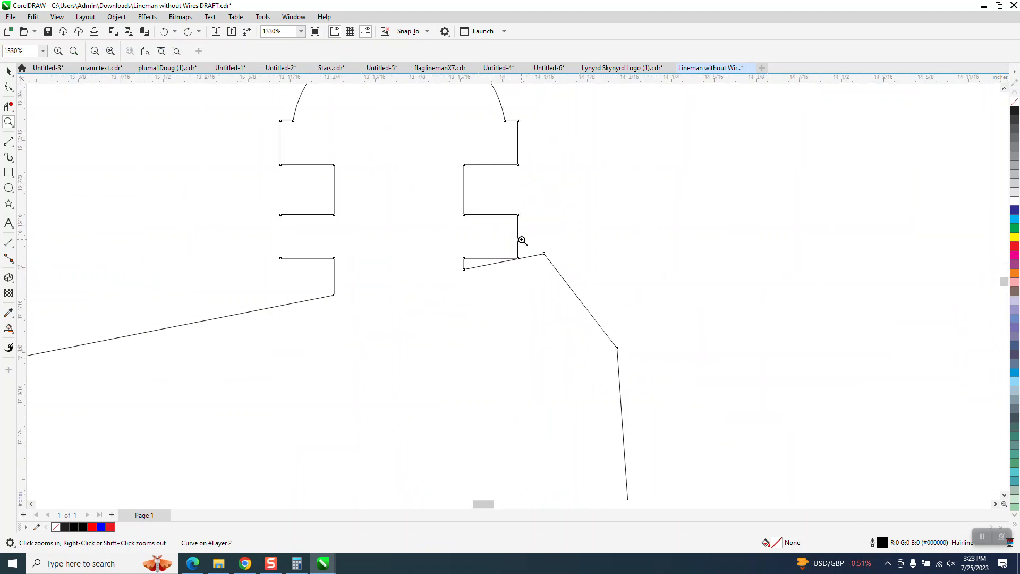
{"action": "scroll", "coordinate": [522, 239], "scroll_direction": "down", "scroll_amount": 4}
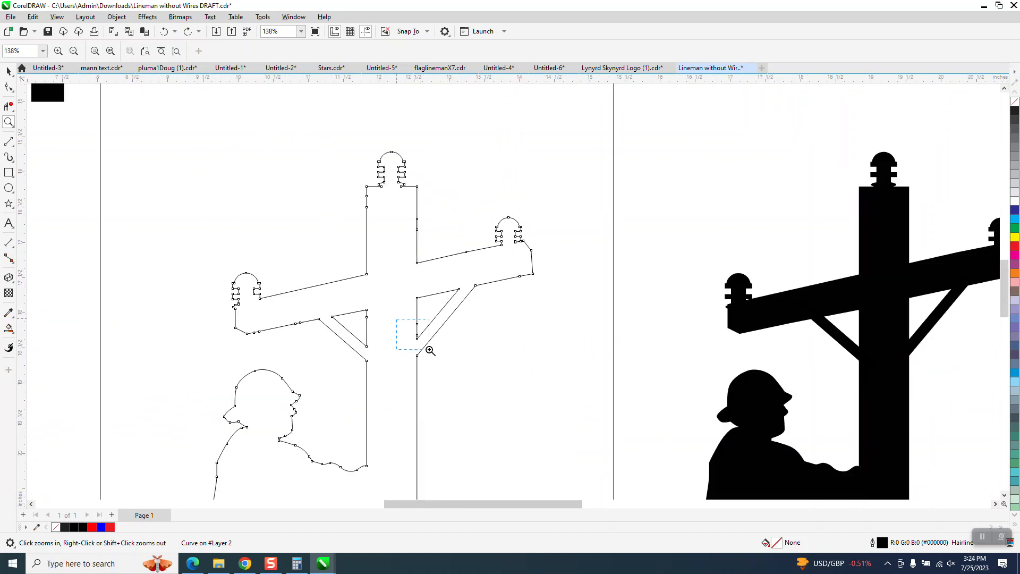
Step: Delete the two extra nodes on the vertical side of the right brace's triangular opening
{"action": "left_click_drag", "start_coordinate": [430, 351], "coordinate": [434, 352]}
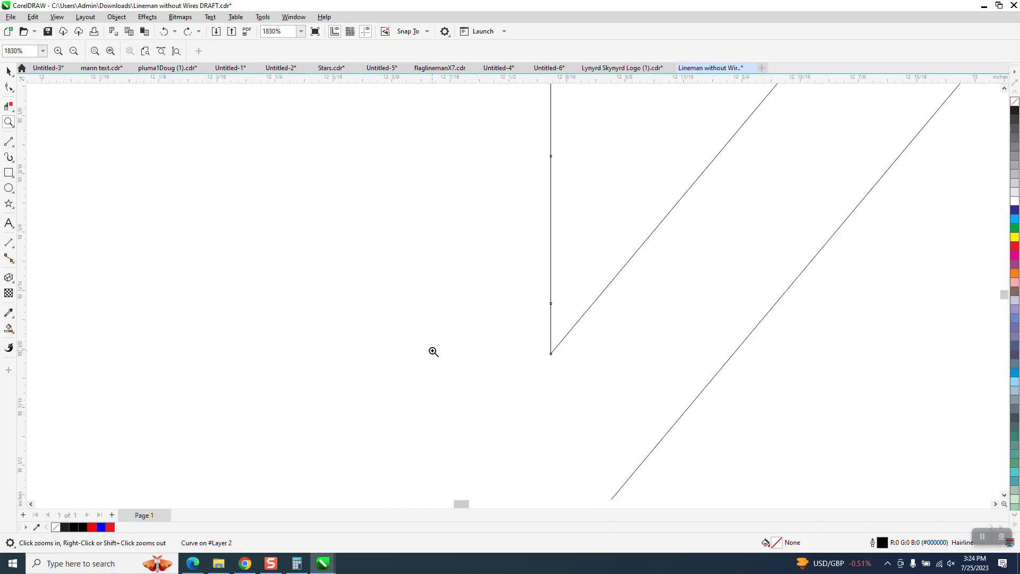
{"action": "left_click", "coordinate": [8, 87]}
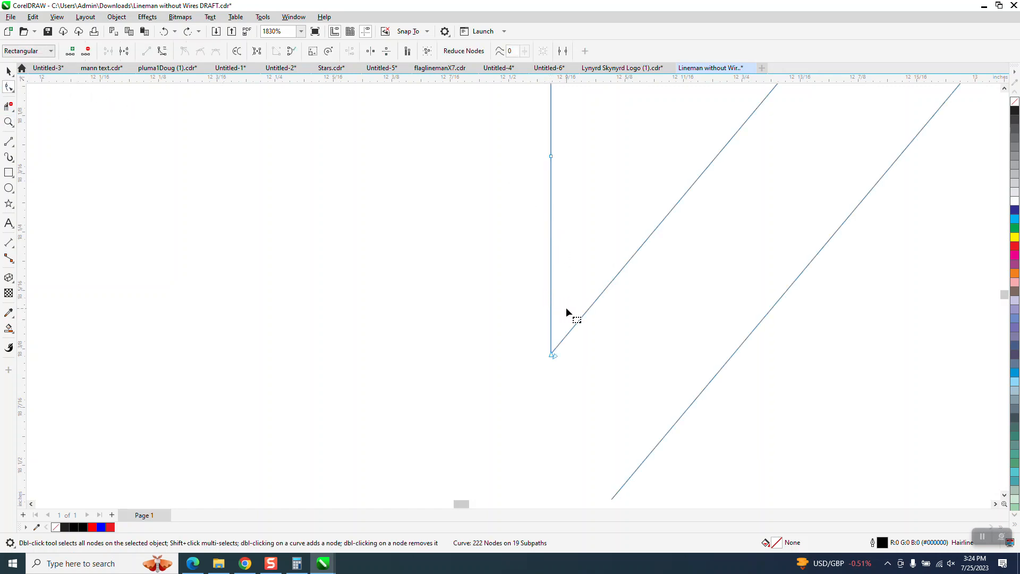
{"action": "key", "text": "Delete"}
{"action": "scroll", "coordinate": [566, 308], "scroll_direction": "down", "scroll_amount": 2}
{"action": "left_click", "coordinate": [559, 244]}
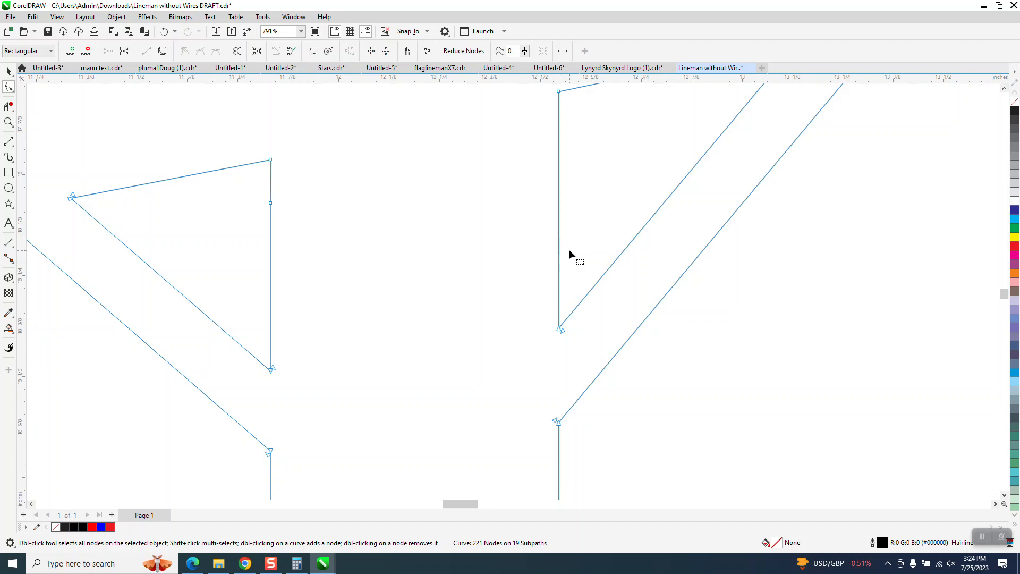
{"action": "key", "text": "Delete"}
Step: Delete the stray overlapping node on the pole's right edge above the crossarm
{"action": "scroll", "coordinate": [563, 250], "scroll_direction": "down", "scroll_amount": 4}
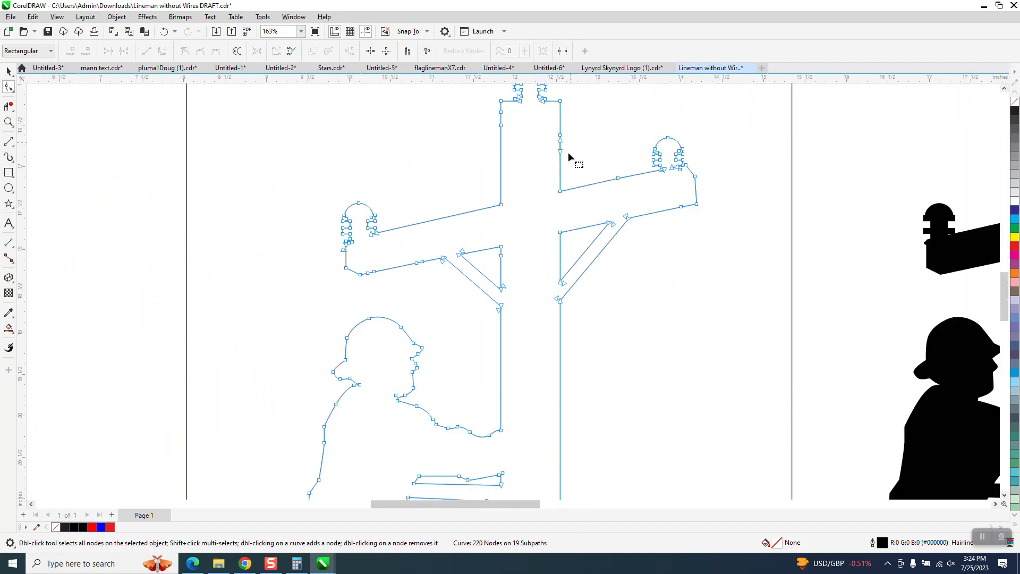
{"action": "left_click", "coordinate": [9, 122]}
{"action": "left_click_drag", "start_coordinate": [546, 130], "coordinate": [592, 177]}
{"action": "left_click", "coordinate": [9, 88]}
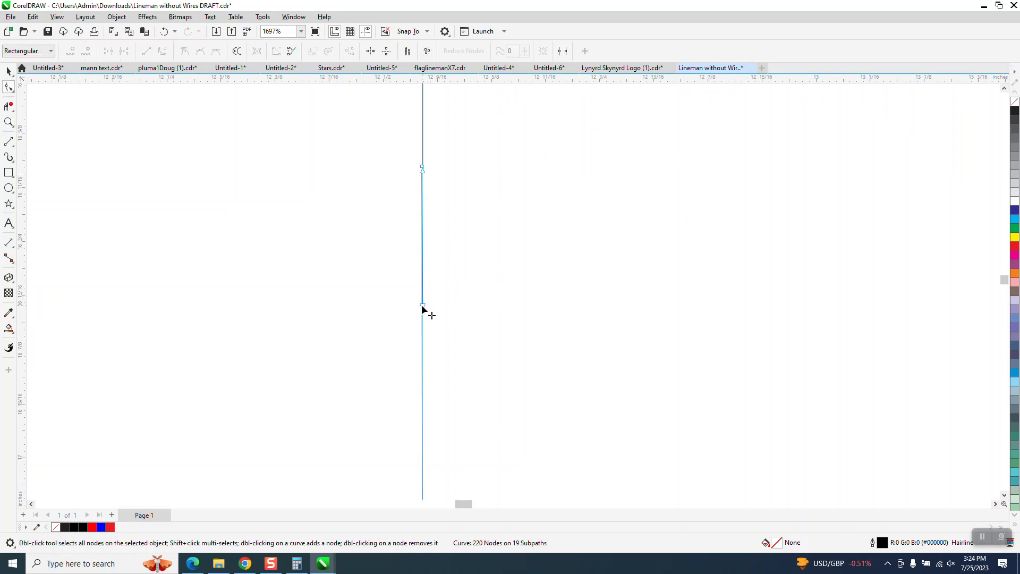
{"action": "left_click_drag", "start_coordinate": [423, 308], "coordinate": [461, 306]}
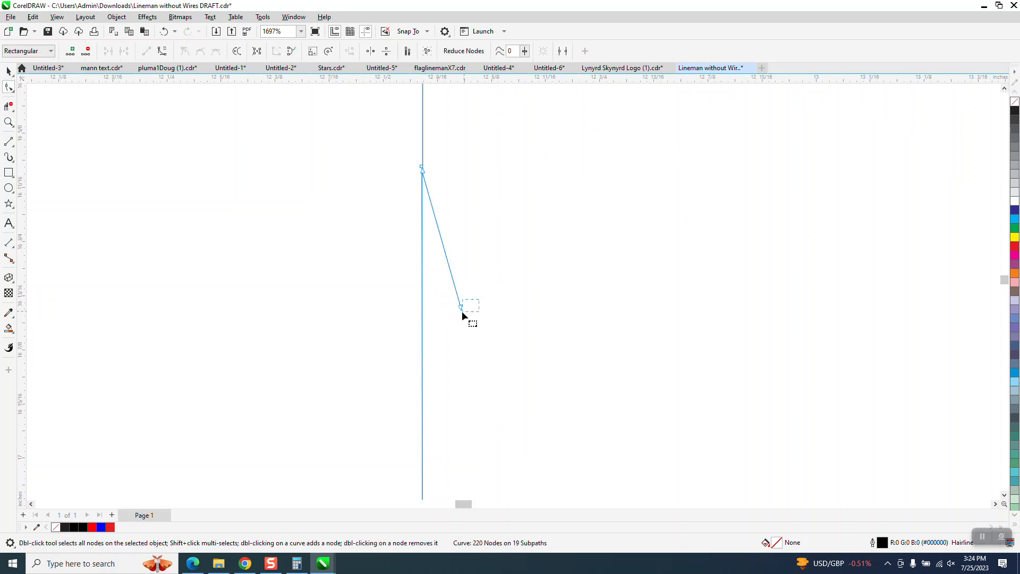
{"action": "key", "text": "Delete"}
{"action": "scroll", "coordinate": [423, 186], "scroll_direction": "down", "scroll_amount": 2}
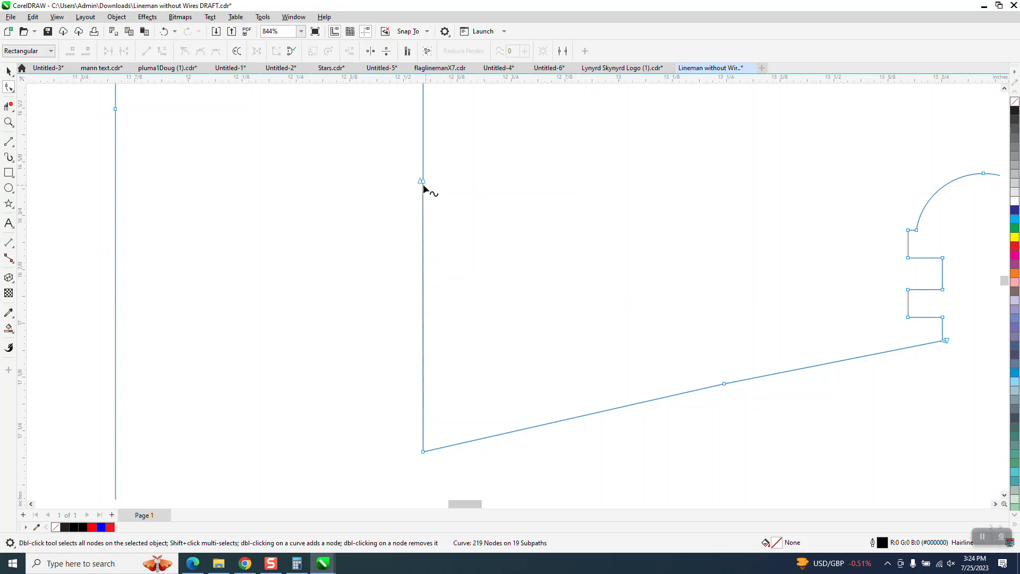
Step: Join the two open end nodes on the pole's upper right edge using Join Curves with Extend and a 0.1" gap tolerance
{"action": "scroll", "coordinate": [411, 190], "scroll_direction": "down", "scroll_amount": 4}
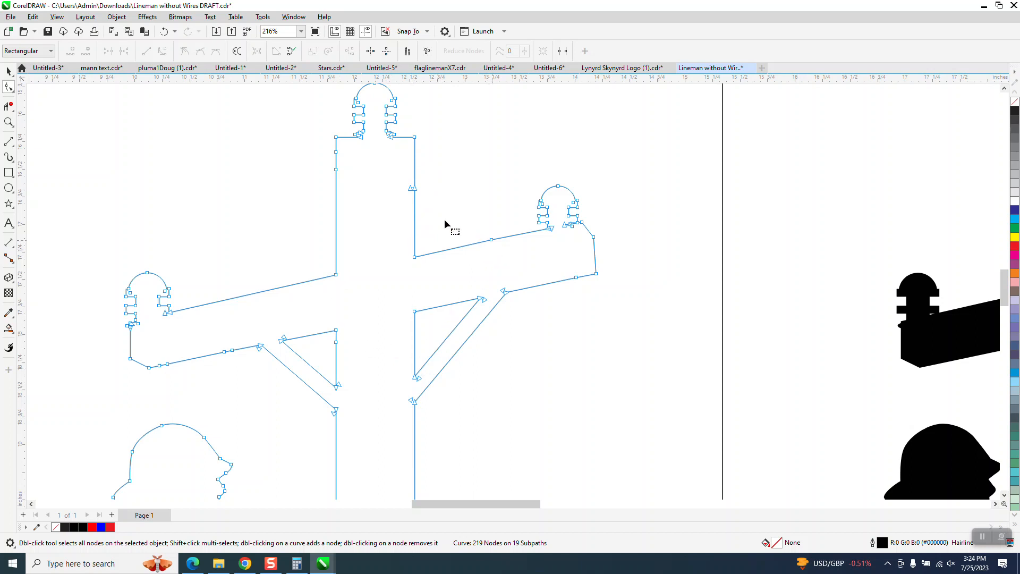
{"action": "left_click_drag", "start_coordinate": [408, 180], "coordinate": [432, 207]}
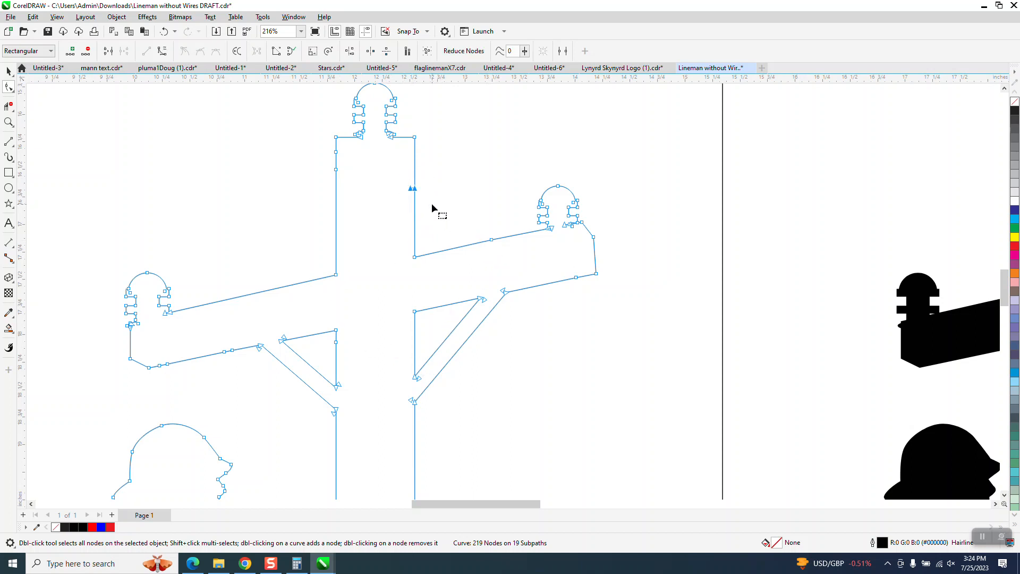
{"action": "left_click", "coordinate": [299, 19]}
{"action": "mouse_move", "coordinate": [326, 160]}
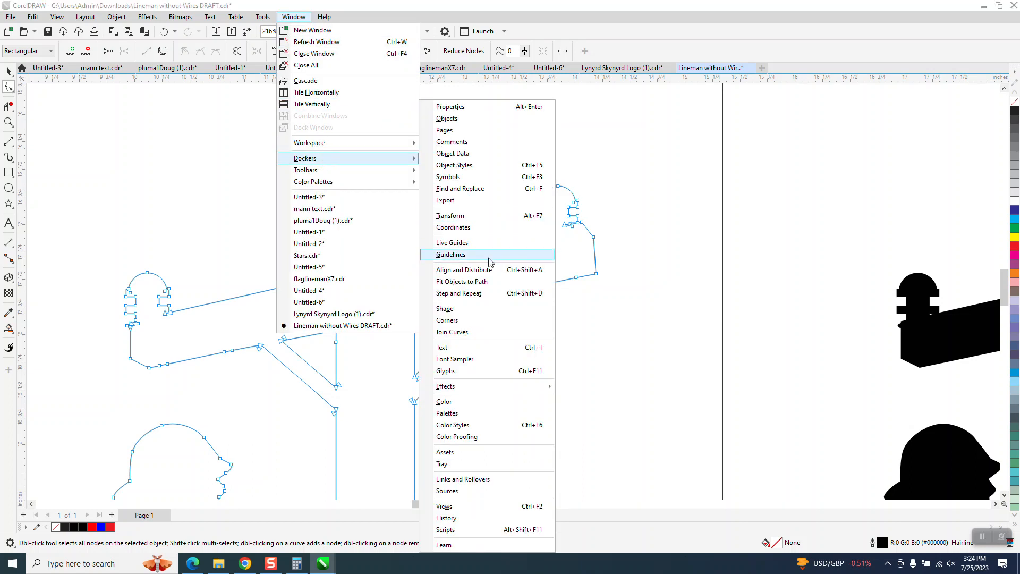
{"action": "left_click", "coordinate": [462, 332]}
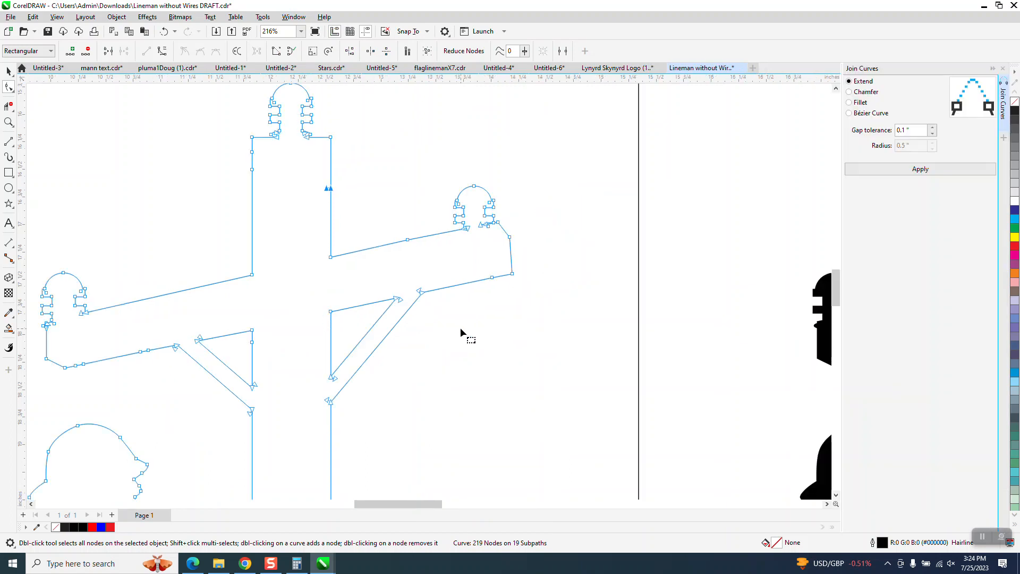
{"action": "left_click", "coordinate": [936, 172]}
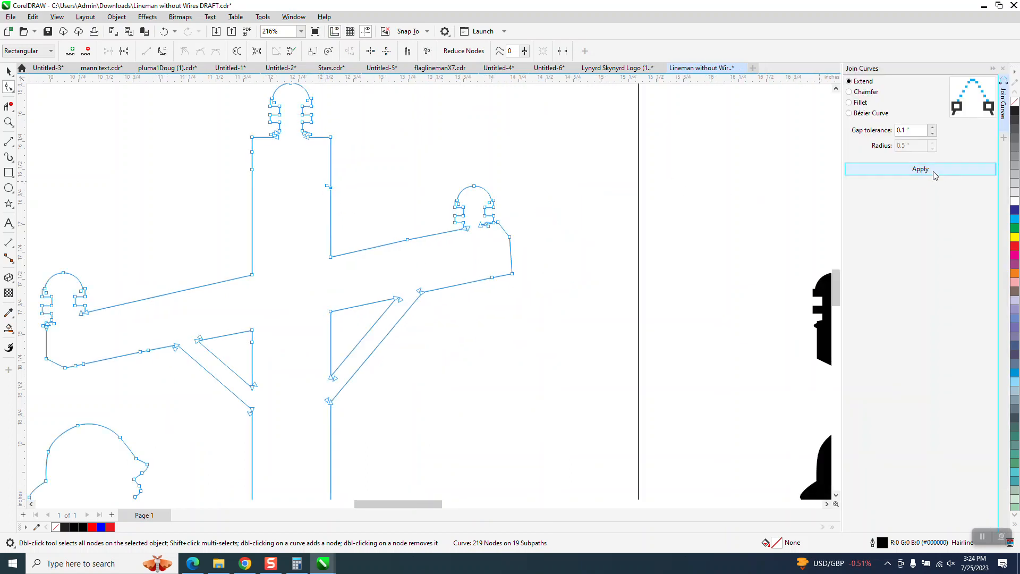
Step: Delete the two leftover nodes at the joined spot on the pole's upper right edge
{"action": "left_click", "coordinate": [332, 201]}
{"action": "left_click_drag", "start_coordinate": [325, 196], "coordinate": [316, 204]}
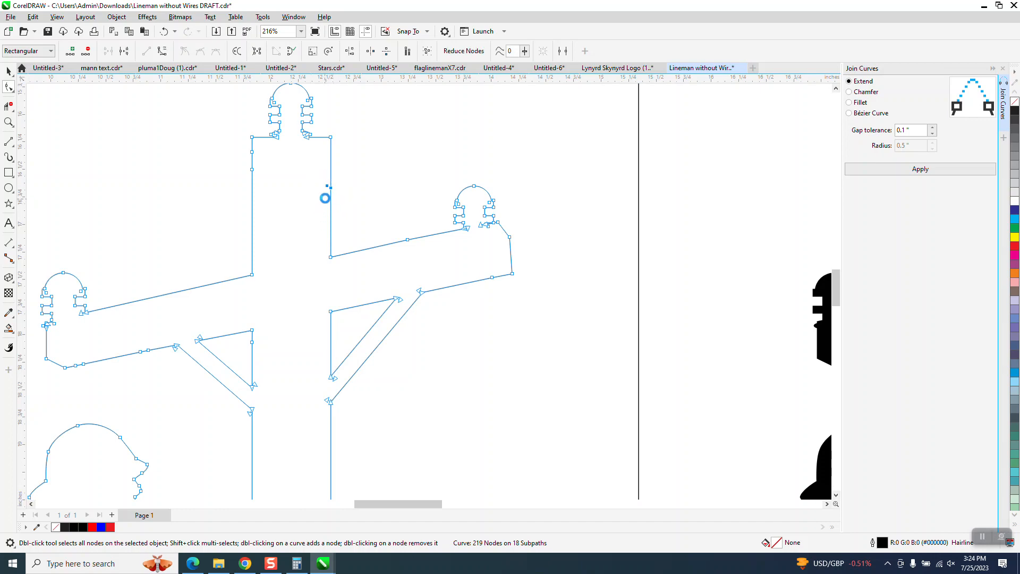
{"action": "key", "text": "Delete"}
Step: Join the open ends across the entire lineman-and-pole curve using Extend with a 0.1" gap tolerance
{"action": "scroll", "coordinate": [359, 191], "scroll_direction": "down", "scroll_amount": 4}
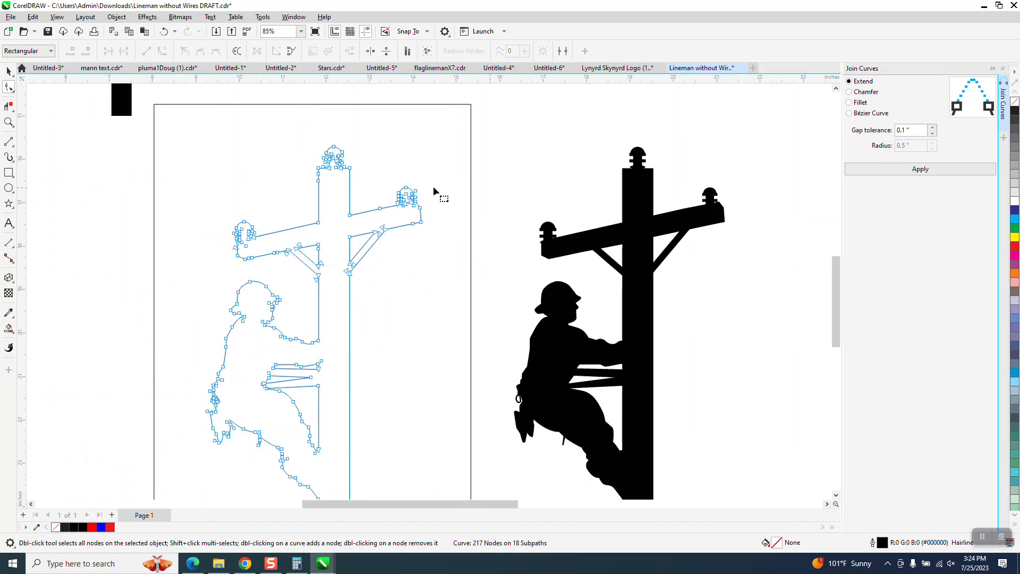
{"action": "scroll", "coordinate": [375, 173], "scroll_direction": "down", "scroll_amount": 2}
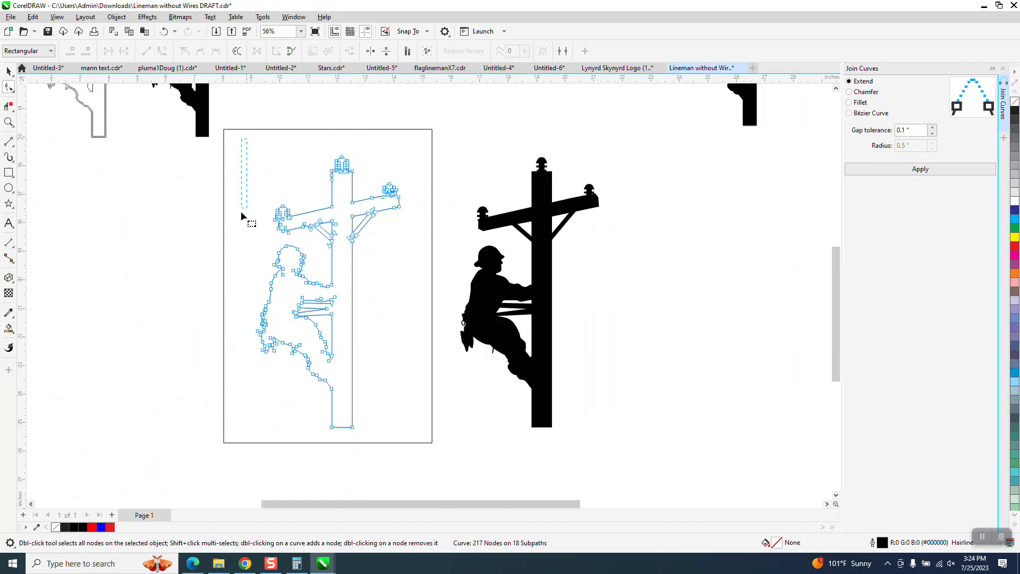
{"action": "left_click_drag", "start_coordinate": [241, 211], "coordinate": [421, 428]}
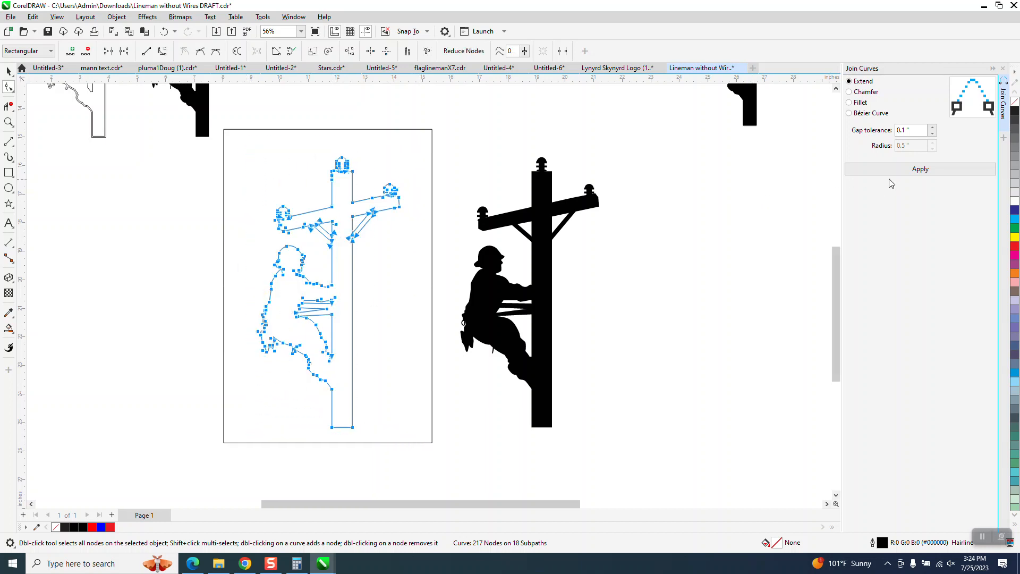
{"action": "left_click", "coordinate": [922, 170]}
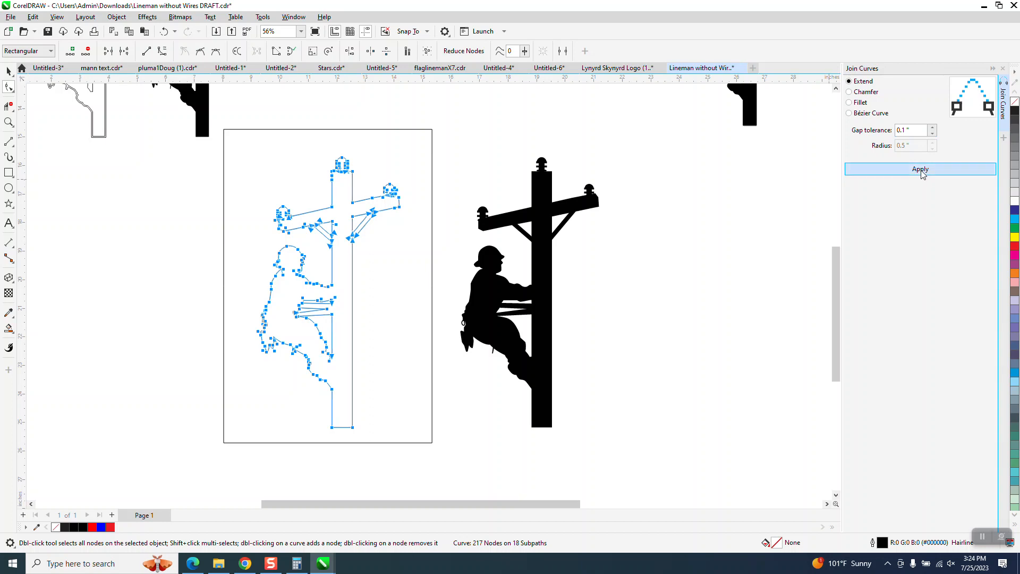
Step: Smart-fill the lineman-and-pole outline in blue and move the filled shape to the right of the black silhouette
{"action": "left_click", "coordinate": [9, 328]}
{"action": "left_click", "coordinate": [340, 292]}
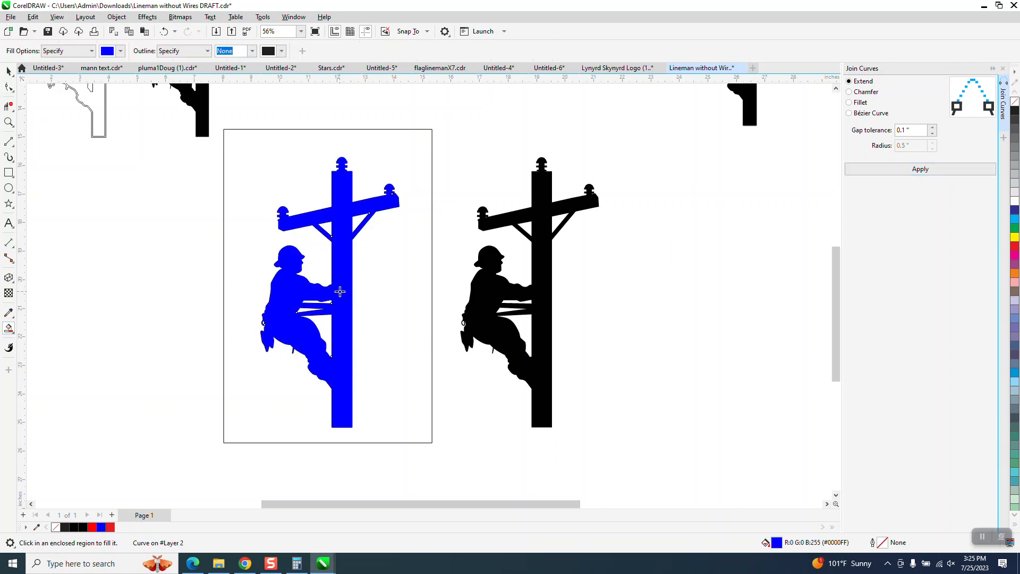
{"action": "left_click", "coordinate": [8, 71]}
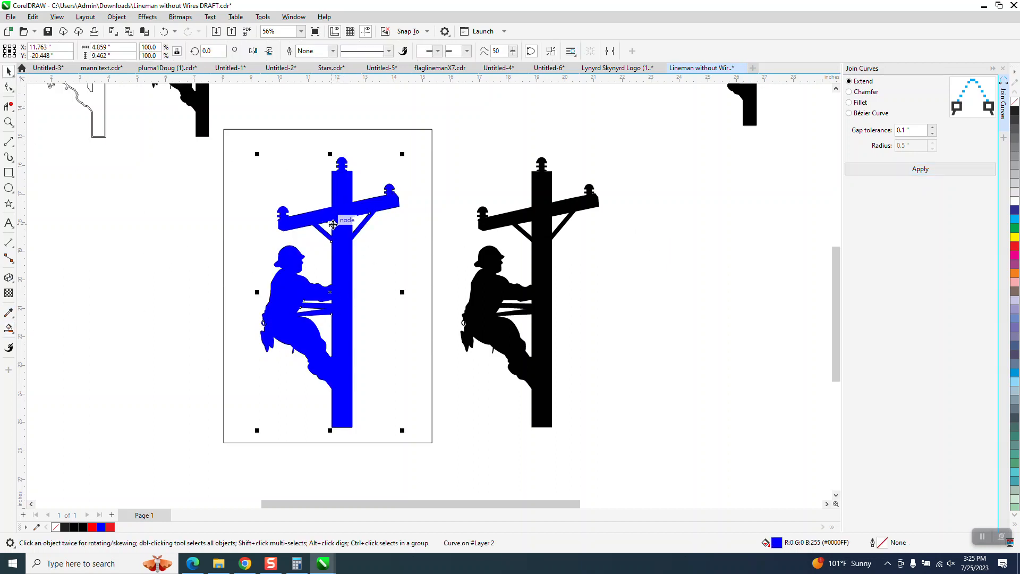
{"action": "left_click_drag", "start_coordinate": [332, 226], "coordinate": [665, 224]}
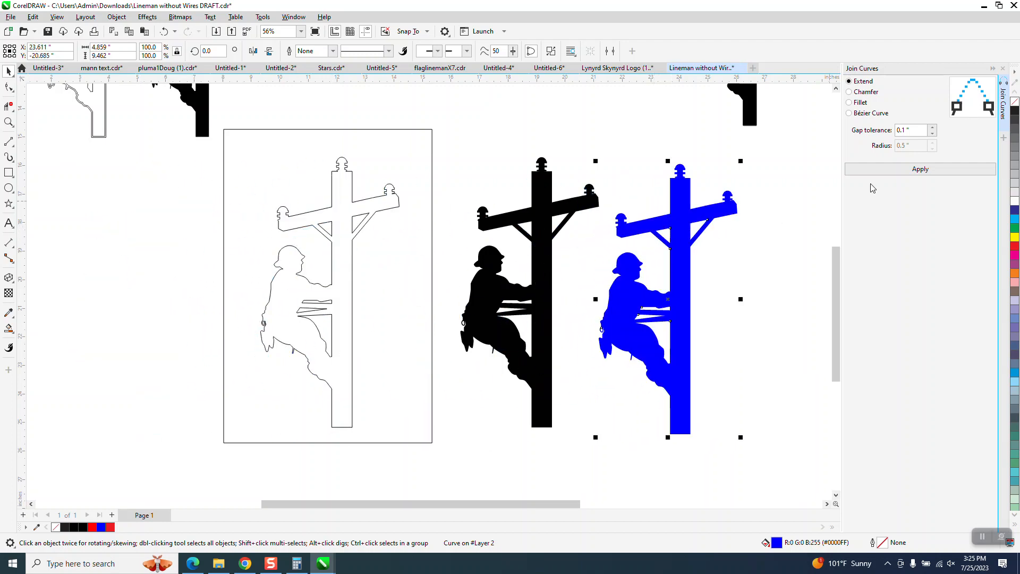
Step: Remove the blue shape's fill and give it a black outline
{"action": "left_click", "coordinate": [1015, 101]}
{"action": "right_click", "coordinate": [1016, 111]}
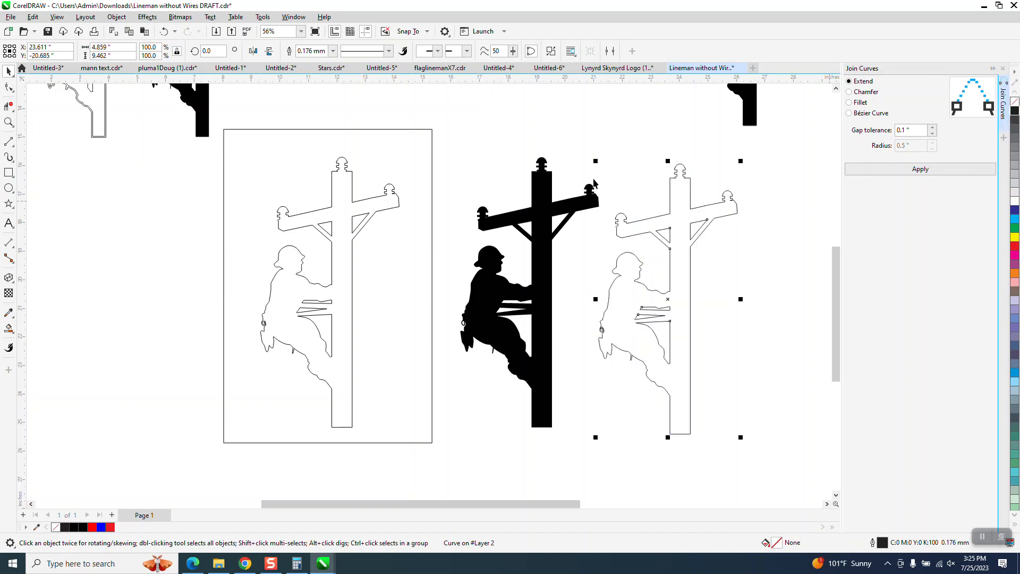
Step: Try a one-step outside contour with a 0.04" offset on the new outline, and undo it
{"action": "left_click", "coordinate": [148, 16]}
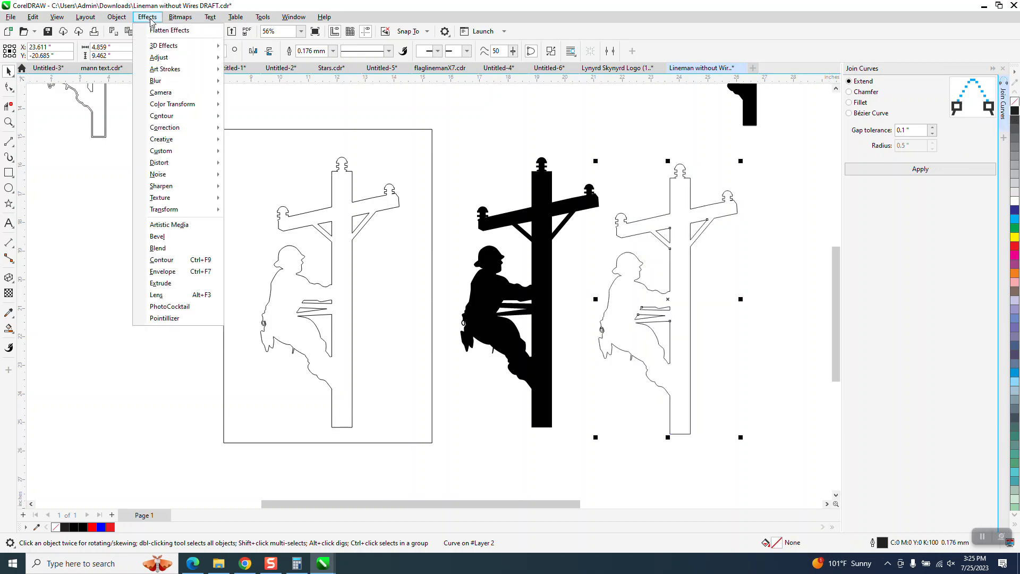
{"action": "left_click", "coordinate": [162, 260]}
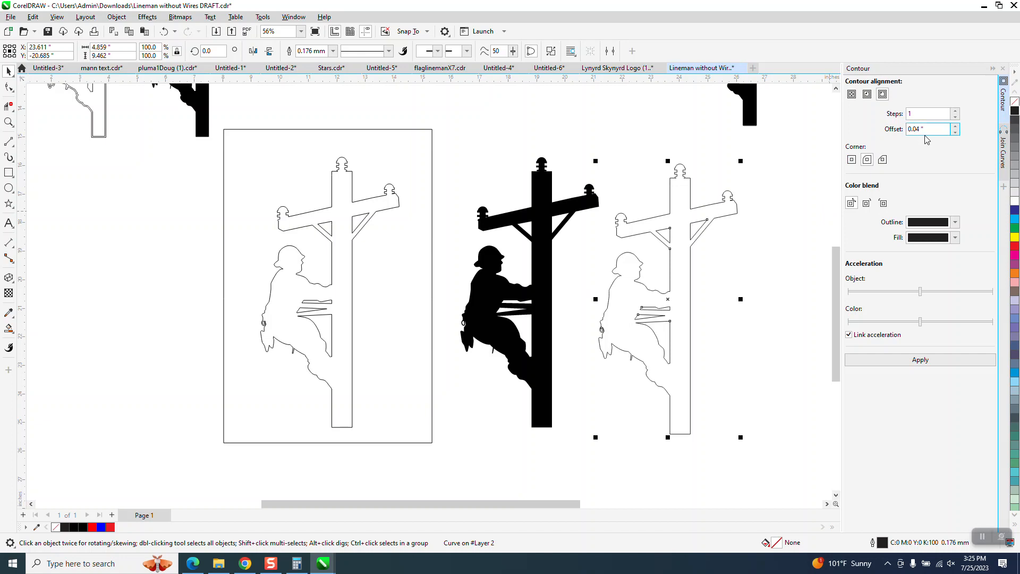
{"action": "left_click", "coordinate": [925, 359]}
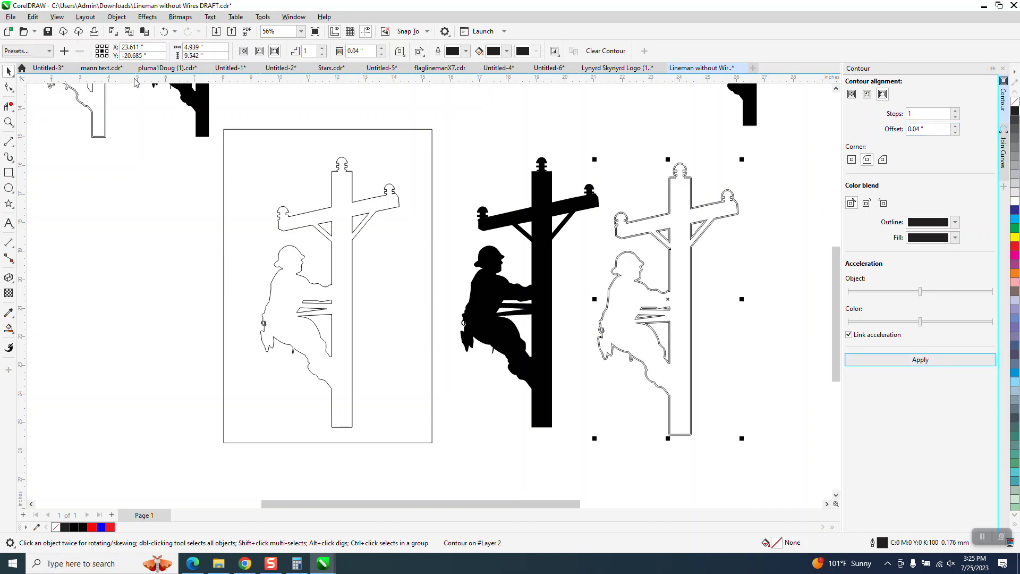
{"action": "left_click", "coordinate": [165, 31]}
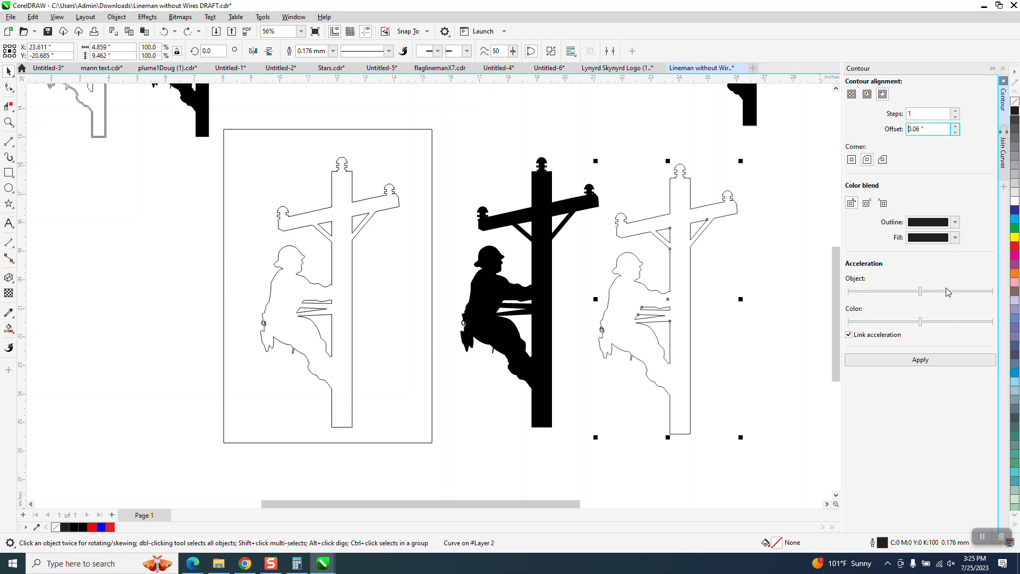
Step: Try a one-step outside contour with a 0.06" offset, inspect it around the crossarm, and undo it
{"action": "left_click", "coordinate": [937, 363]}
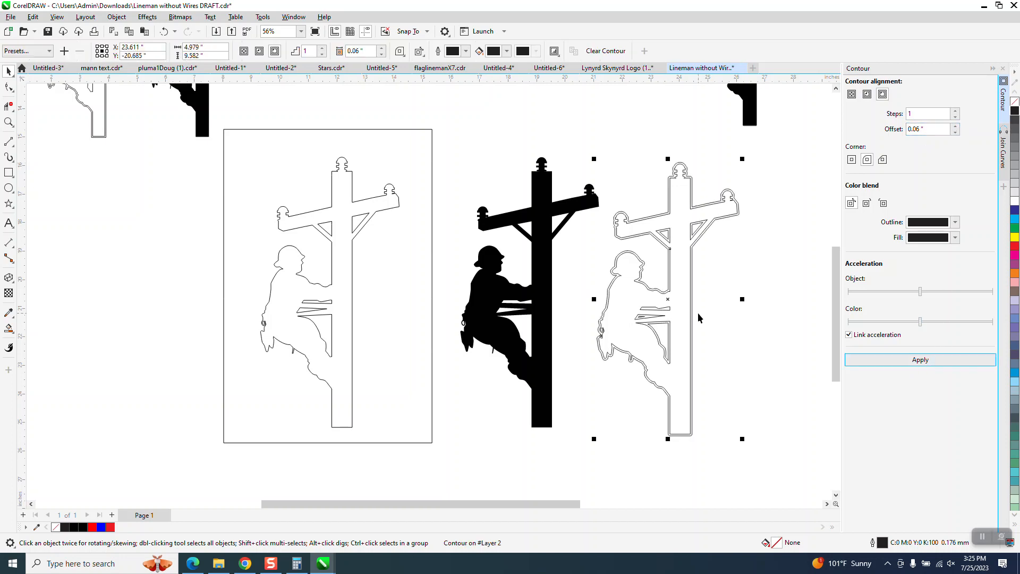
{"action": "left_click", "coordinate": [9, 122]}
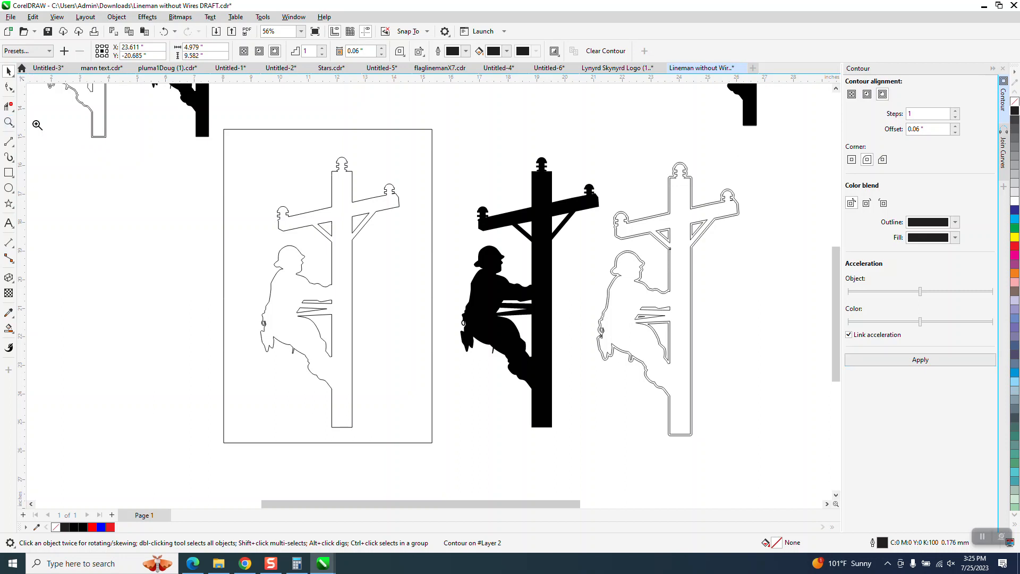
{"action": "left_click_drag", "start_coordinate": [597, 159], "coordinate": [748, 250]}
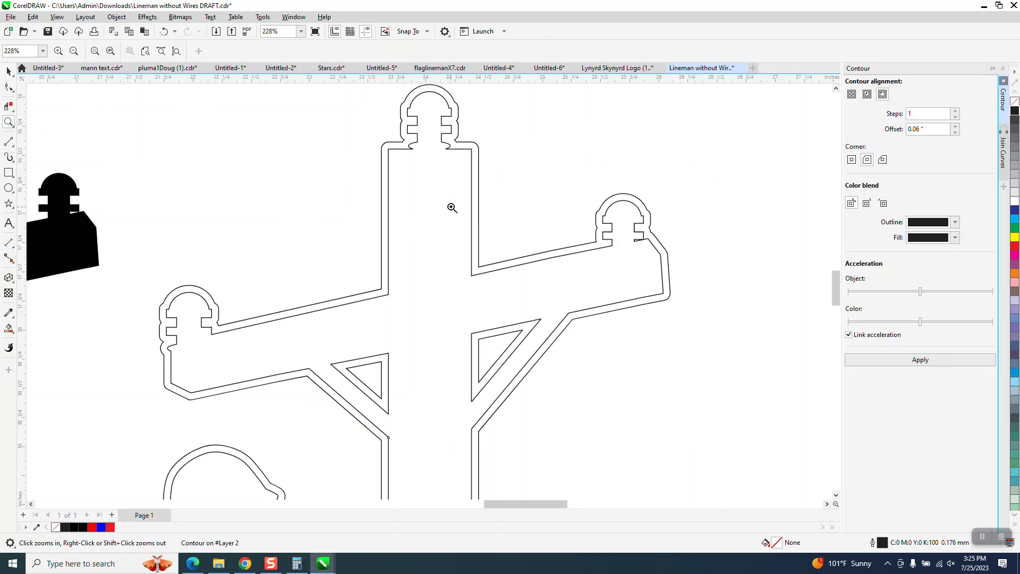
{"action": "scroll", "coordinate": [453, 207], "scroll_direction": "down", "scroll_amount": 1}
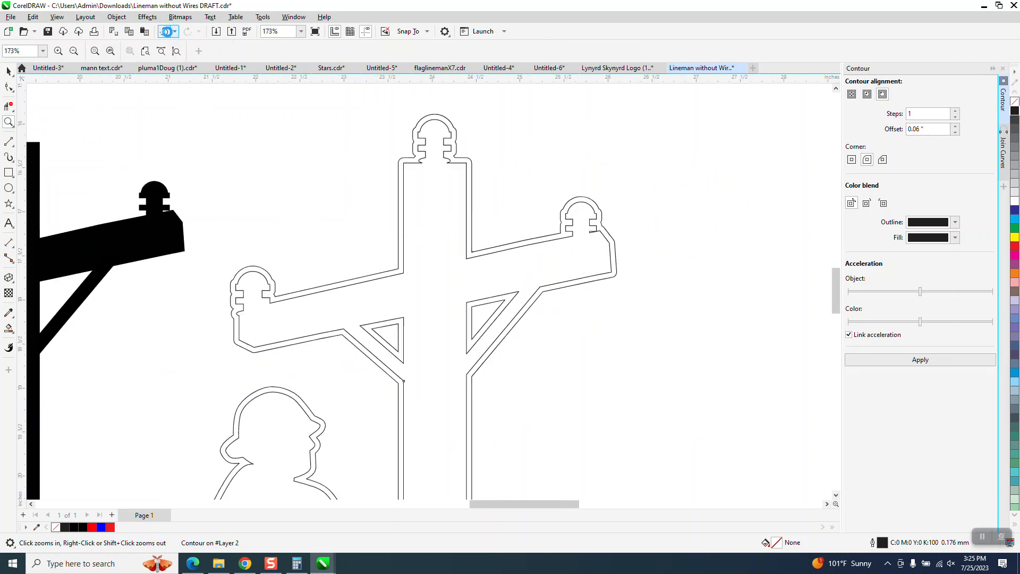
{"action": "left_click", "coordinate": [163, 31]}
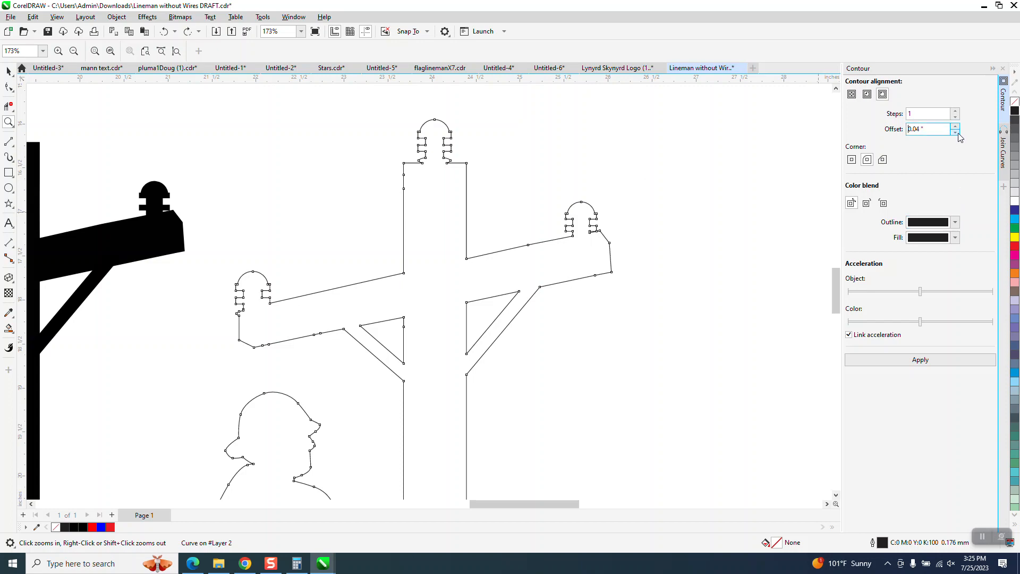
Step: Apply a one-step outside contour with a 0.04" offset to the rightmost lineman outline
{"action": "left_click", "coordinate": [926, 360]}
{"action": "scroll", "coordinate": [560, 217], "scroll_direction": "down", "scroll_amount": 5}
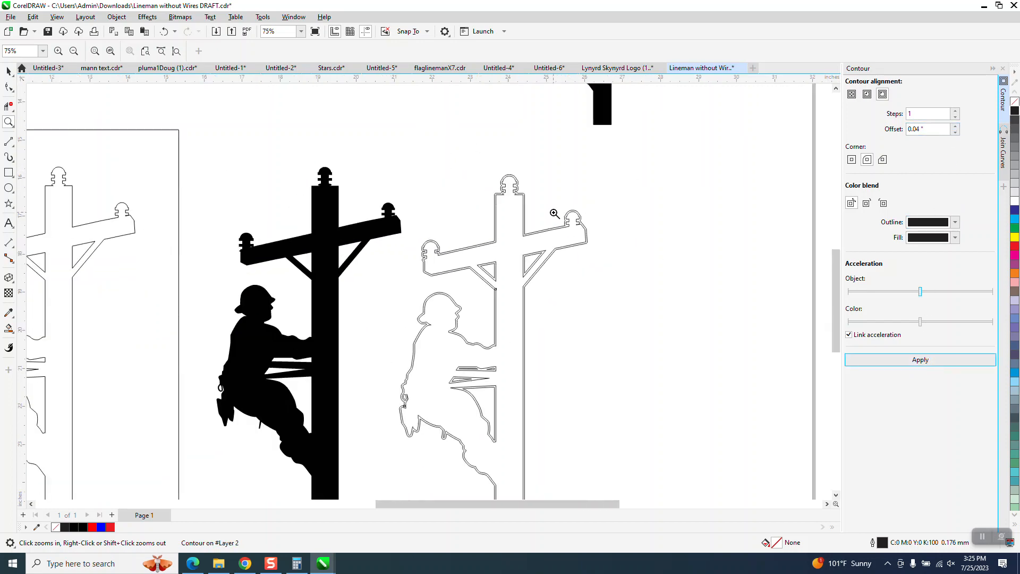
{"action": "left_click", "coordinate": [8, 72]}
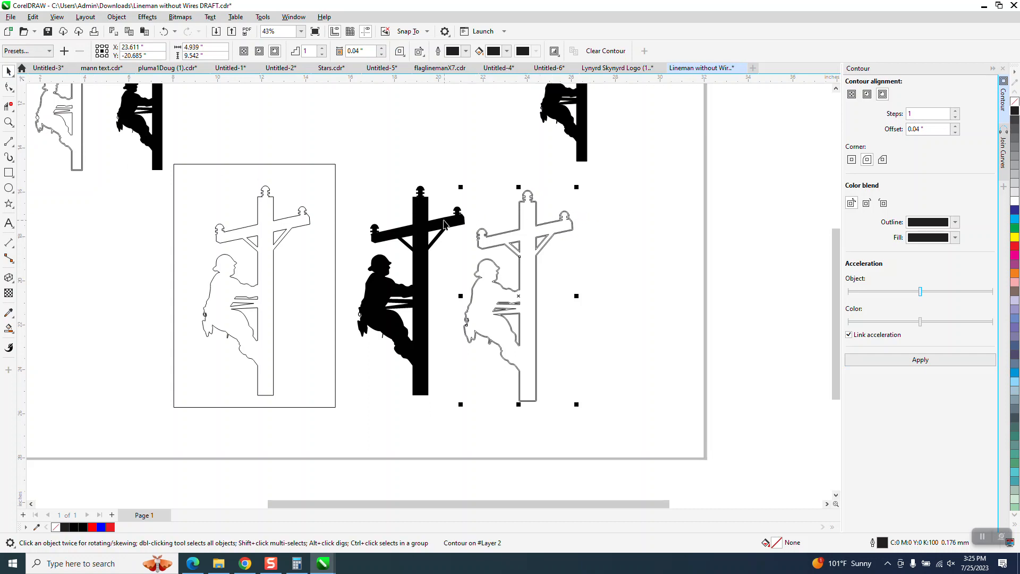
Step: Smart-fill the inside of the contoured lineman and pole with black and no outline
{"action": "left_click", "coordinate": [9, 329]}
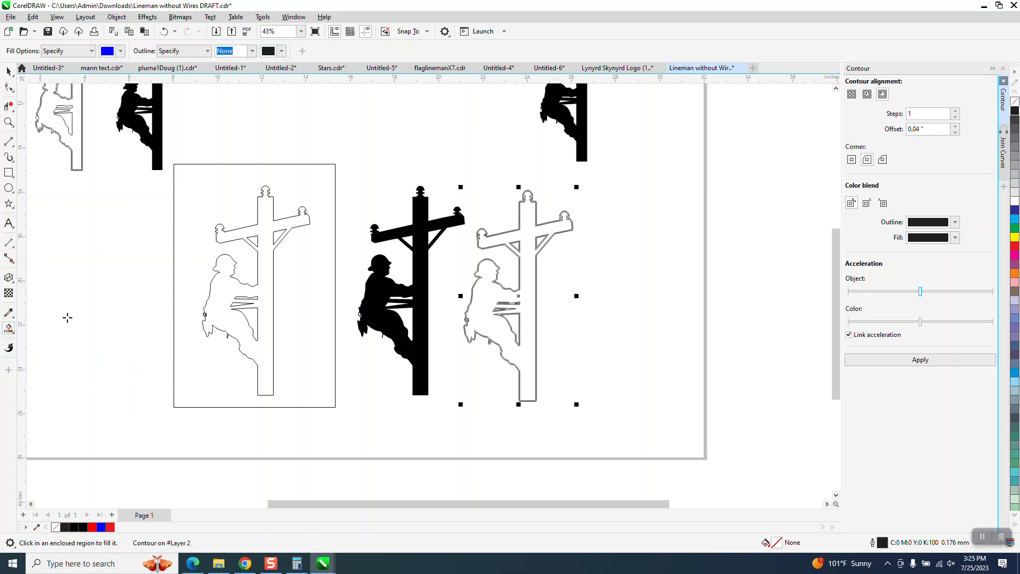
{"action": "left_click", "coordinate": [120, 51]}
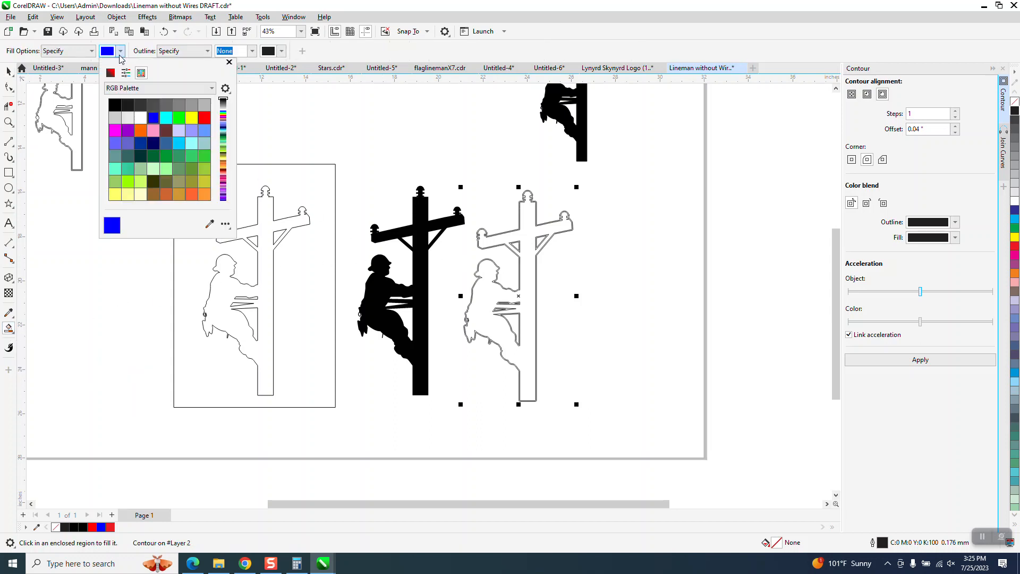
{"action": "left_click", "coordinate": [115, 105]}
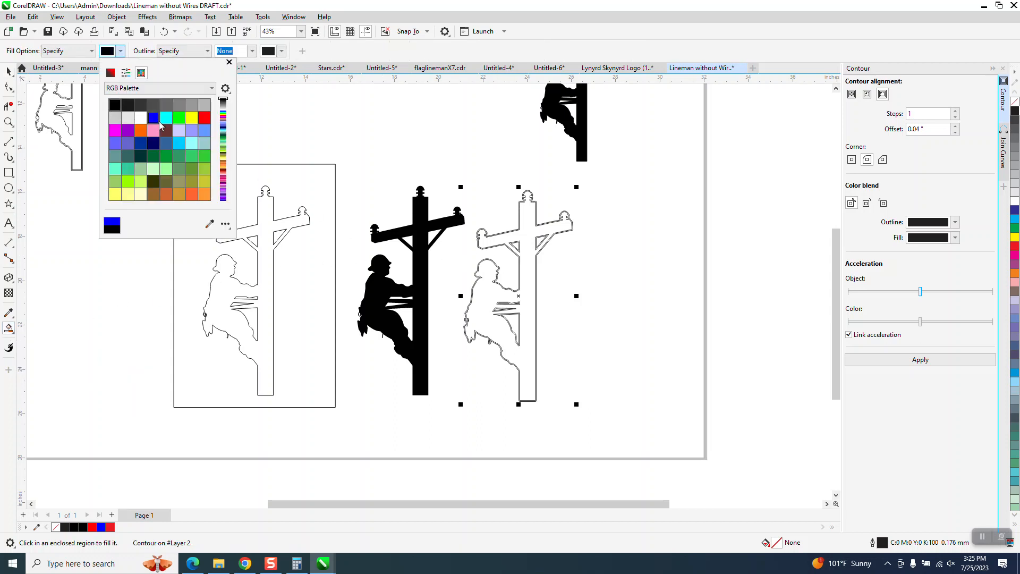
{"action": "left_click", "coordinate": [529, 249]}
{"action": "left_click", "coordinate": [527, 244]}
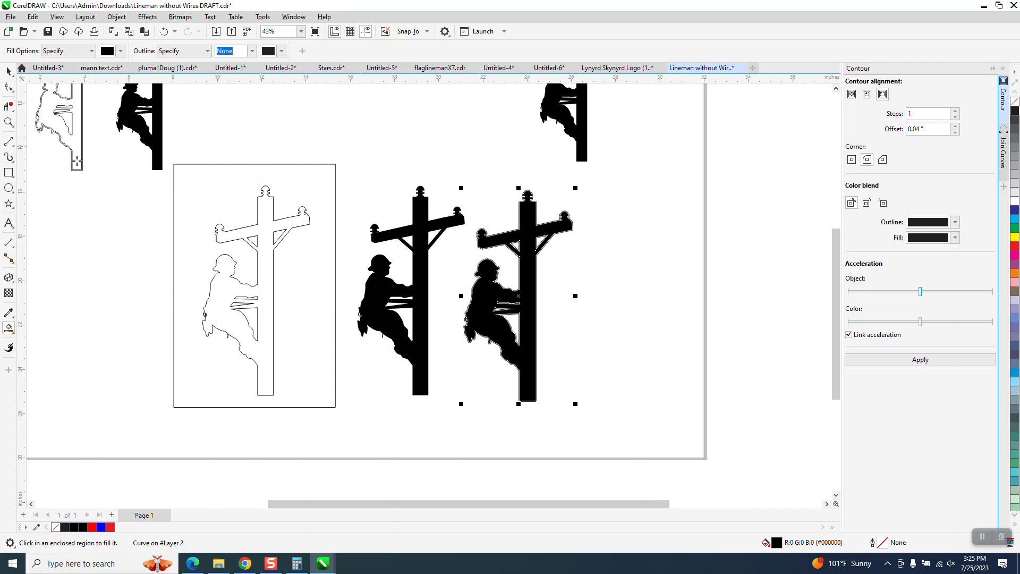
Step: Move the original black silhouette group up and left so it overlaps the upper right edge of the rectangle around the outline
{"action": "left_click", "coordinate": [9, 70]}
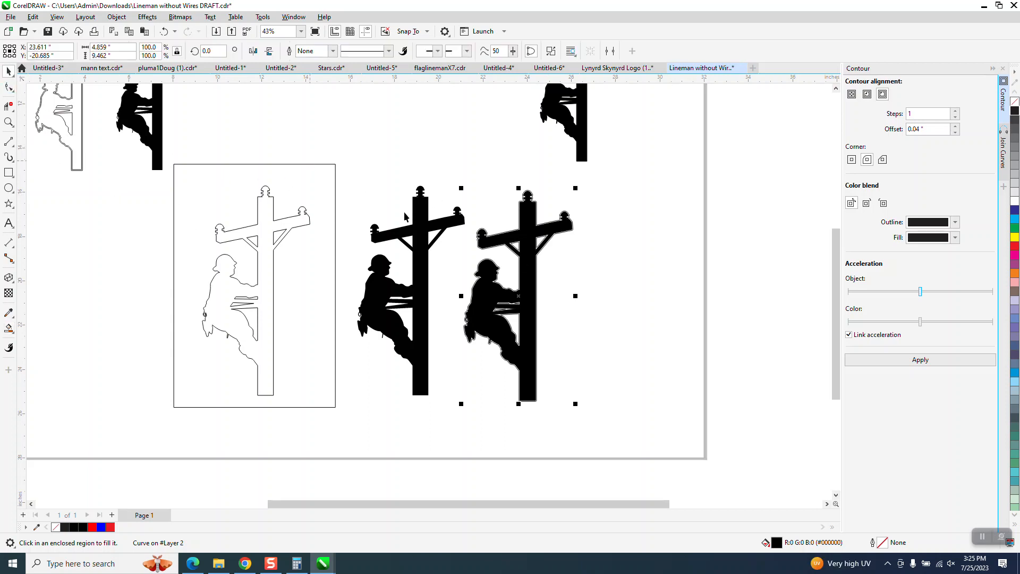
{"action": "left_click_drag", "start_coordinate": [413, 220], "coordinate": [367, 173]}
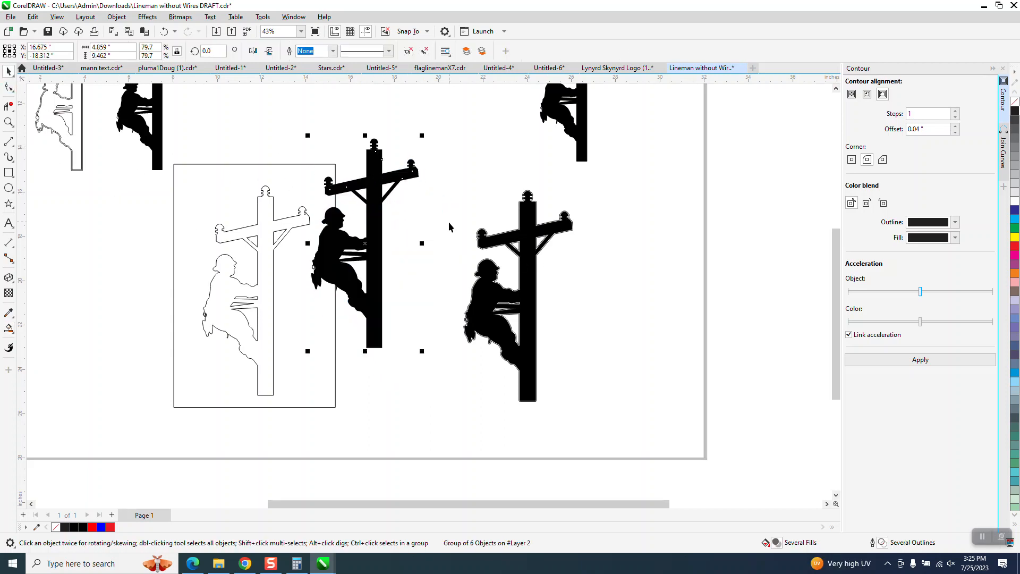
Step: Draw a rectangle about 3.94" by 0.58" across the lower pole and smart-fill its sections on both sides of the contour with black
{"action": "left_click", "coordinate": [8, 171]}
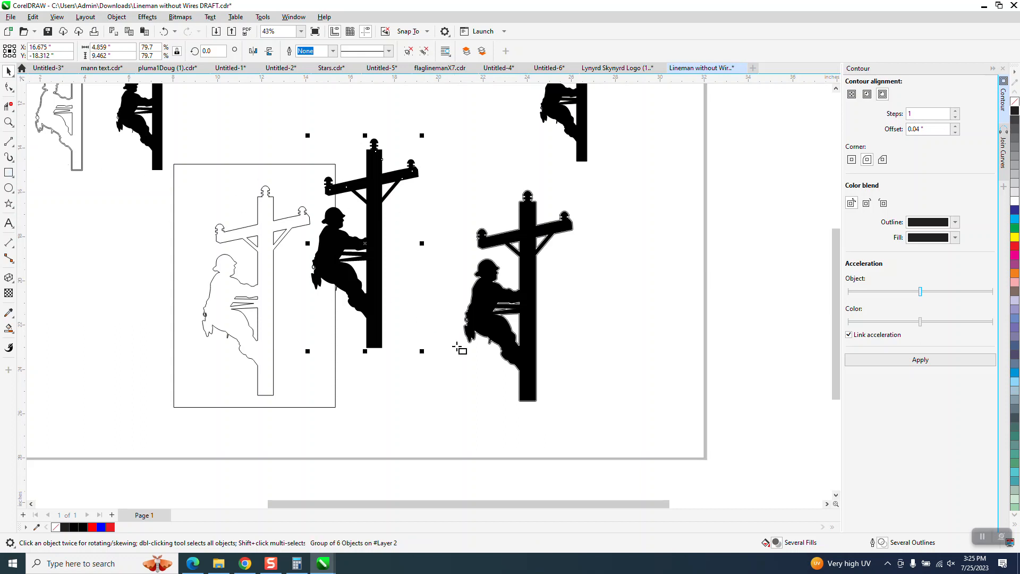
{"action": "left_click_drag", "start_coordinate": [483, 377], "coordinate": [572, 390]}
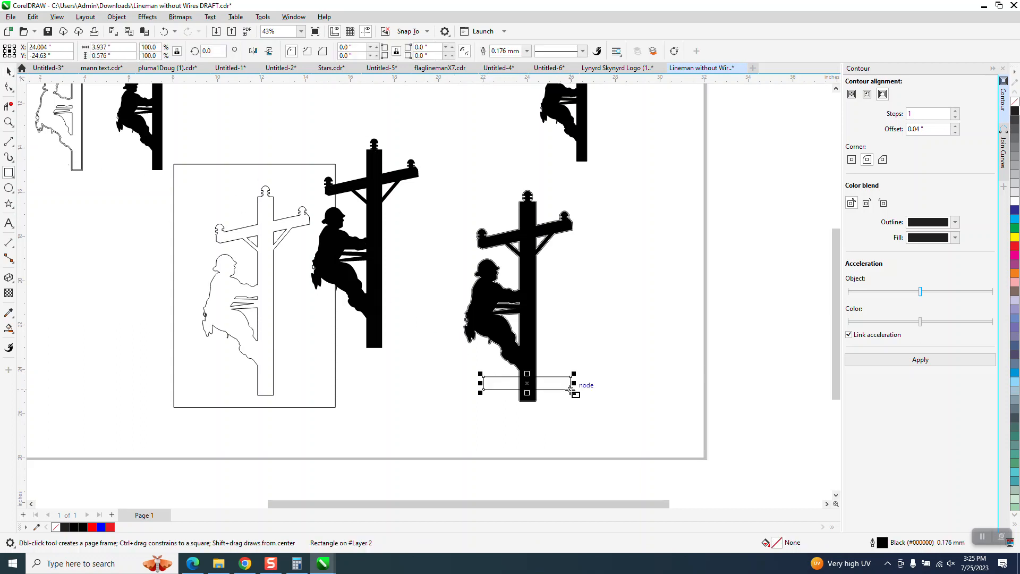
{"action": "left_click", "coordinate": [8, 122]}
{"action": "left_click", "coordinate": [585, 393]}
{"action": "left_click", "coordinate": [9, 329]}
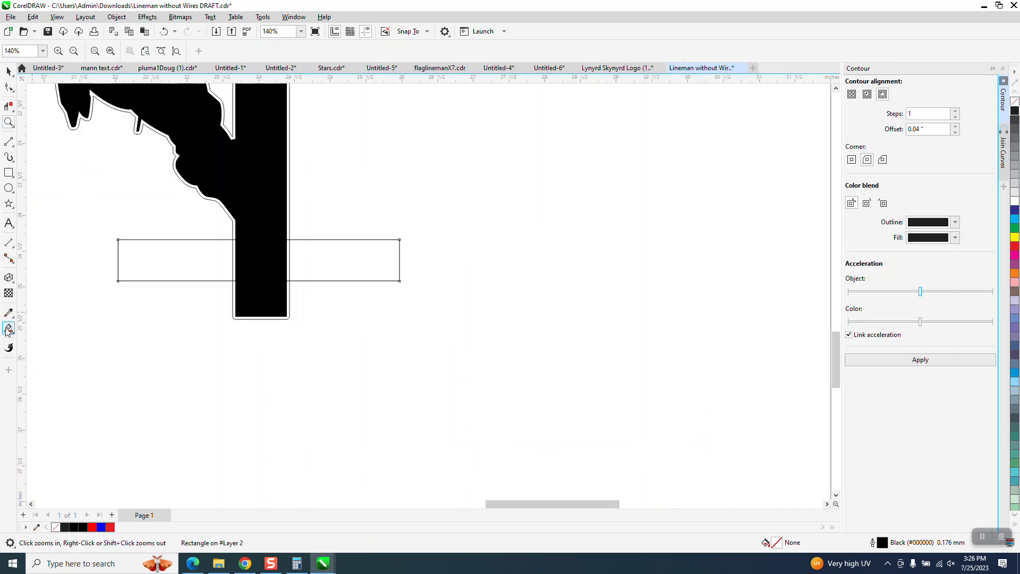
{"action": "left_click", "coordinate": [194, 260]}
{"action": "left_click", "coordinate": [314, 266]}
{"action": "scroll", "coordinate": [473, 325], "scroll_direction": "down", "scroll_amount": 5}
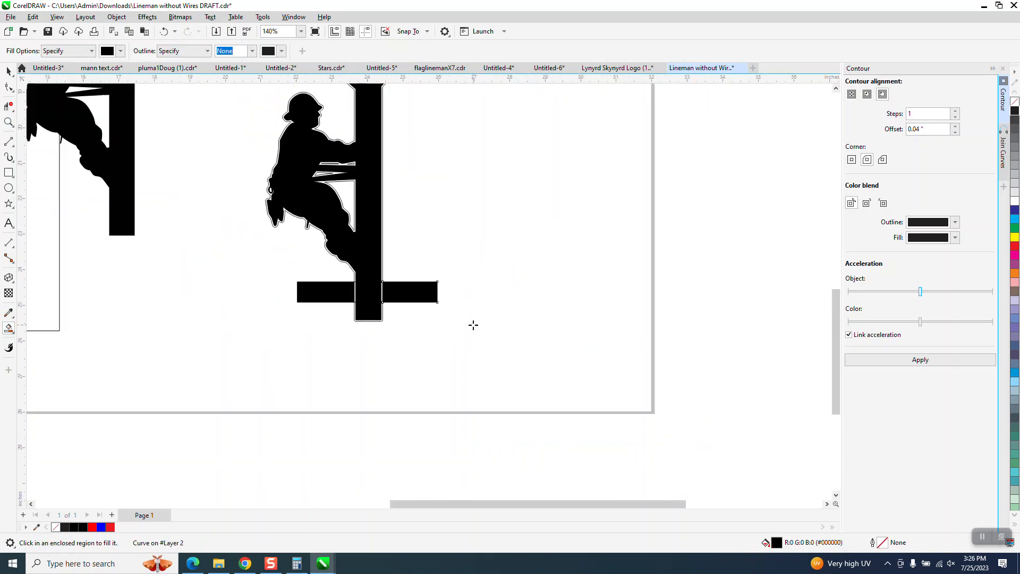
Step: Delete the contour line around the lineman and pole and the rectangle outline around the black base bars
{"action": "left_click", "coordinate": [9, 71]}
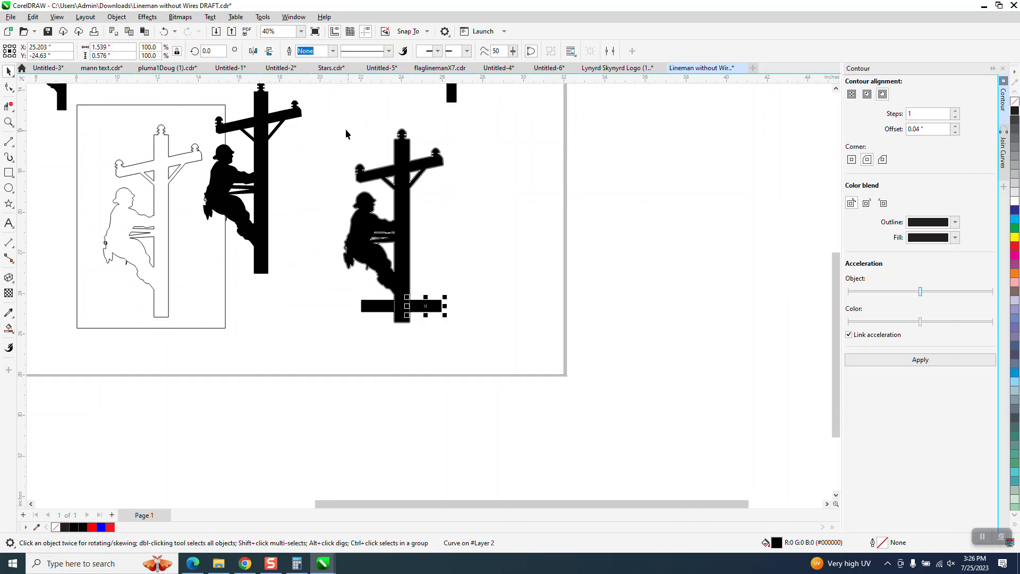
{"action": "left_click_drag", "start_coordinate": [333, 120], "coordinate": [538, 340]}
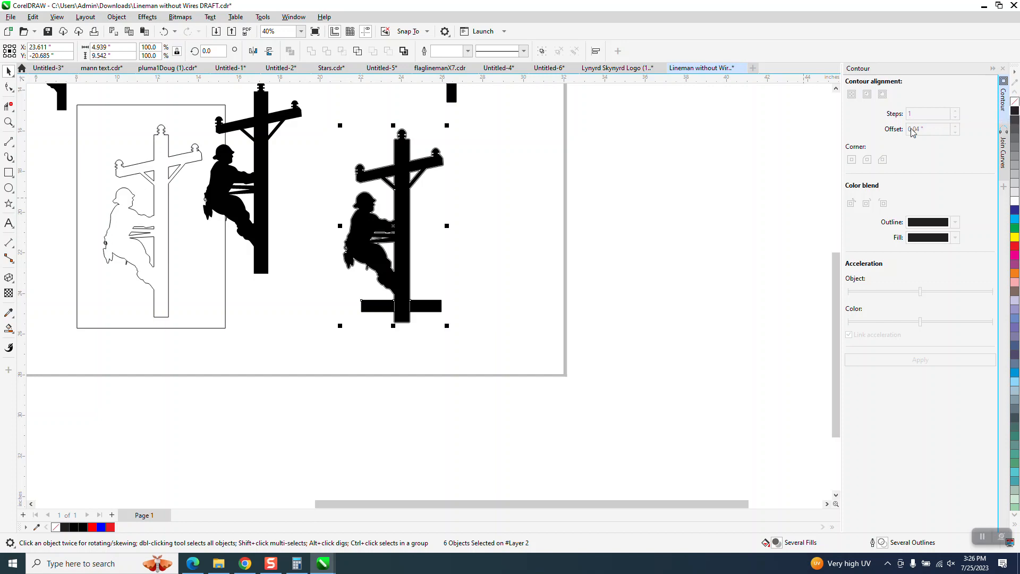
{"action": "left_click", "coordinate": [8, 122]}
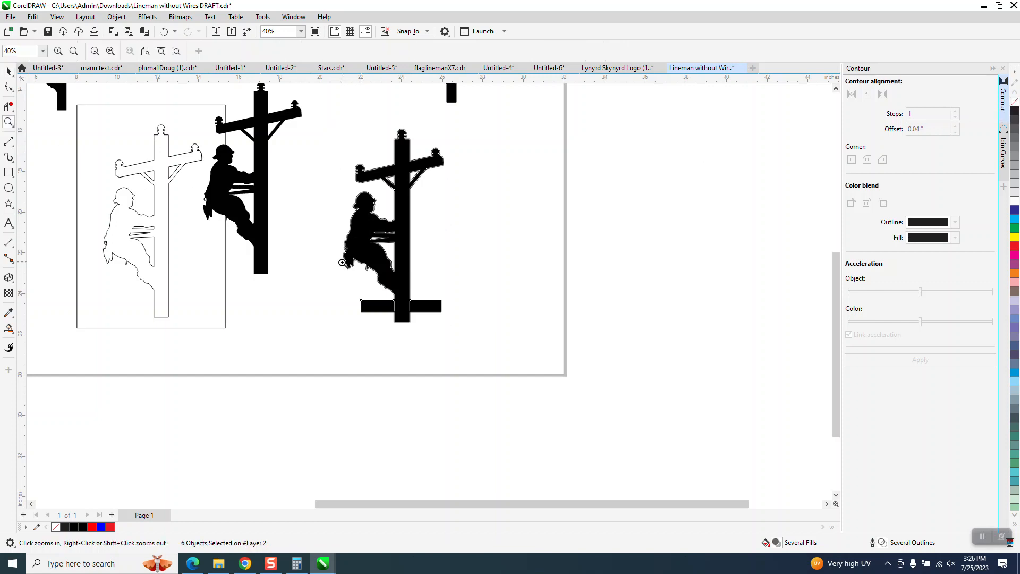
{"action": "left_click_drag", "start_coordinate": [345, 263], "coordinate": [440, 327]}
{"action": "left_click", "coordinate": [9, 70]}
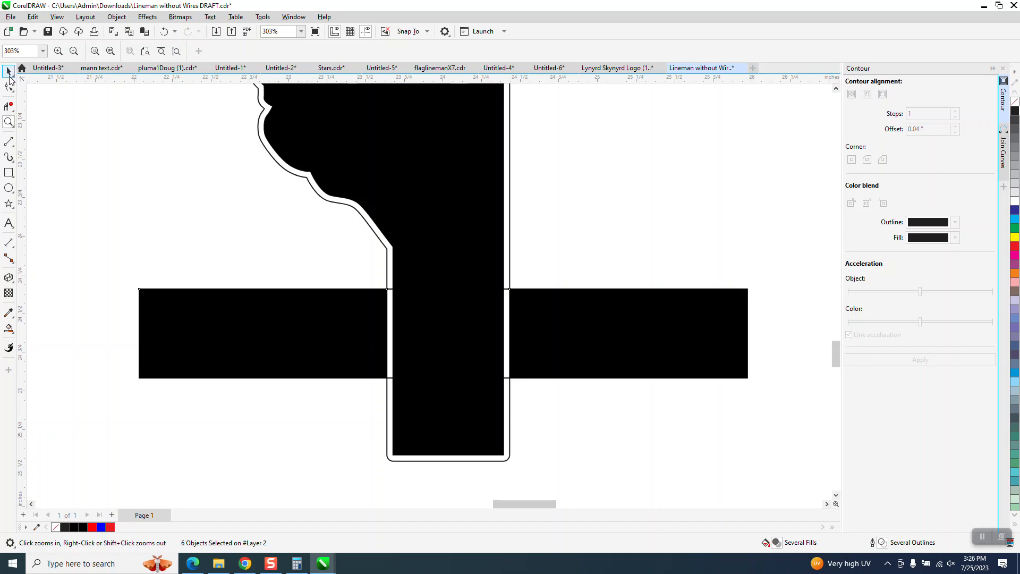
{"action": "scroll", "coordinate": [501, 224], "scroll_direction": "down", "scroll_amount": 1}
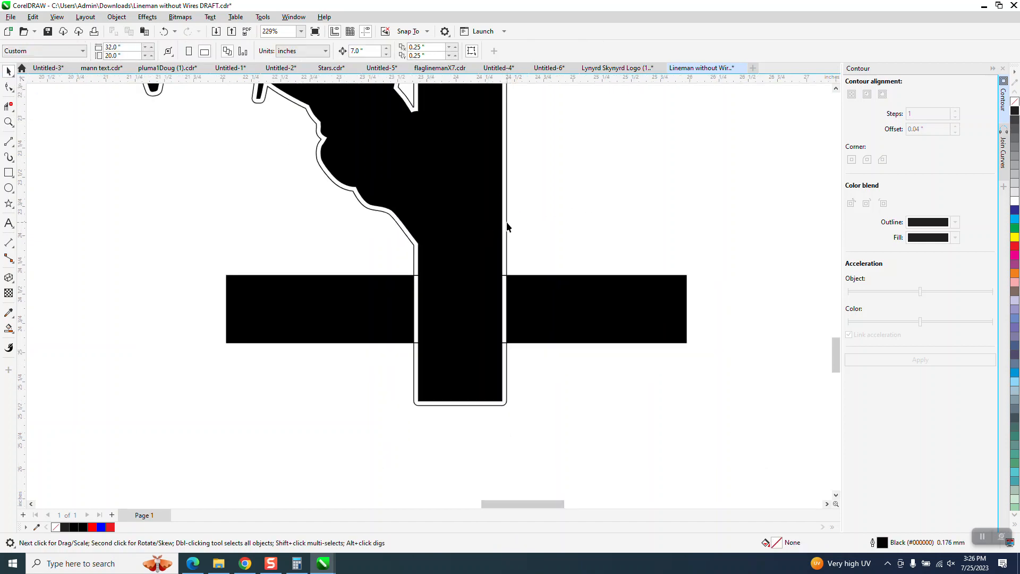
{"action": "left_click", "coordinate": [507, 222]}
{"action": "key", "text": "Delete"}
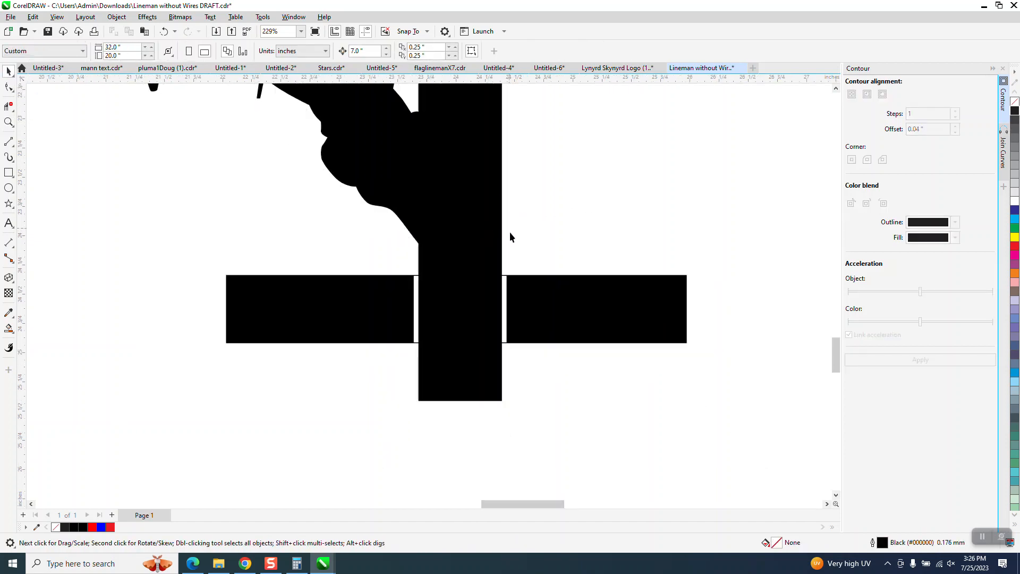
{"action": "left_click", "coordinate": [504, 343]}
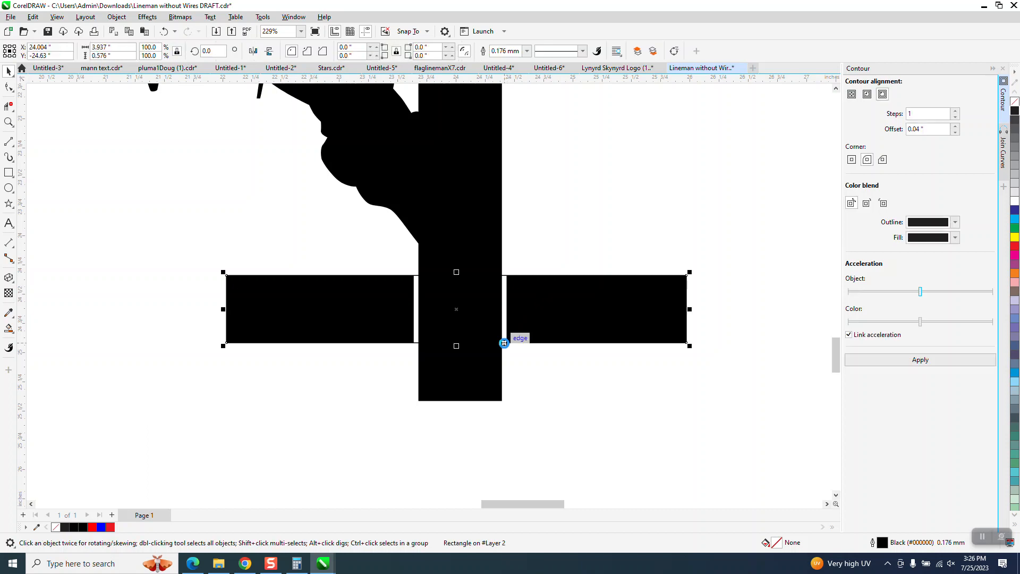
{"action": "key", "text": "Delete"}
Step: Select the silhouette together with its two base bars and place a copy off the page to the right
{"action": "scroll", "coordinate": [490, 335], "scroll_direction": "down", "scroll_amount": 3}
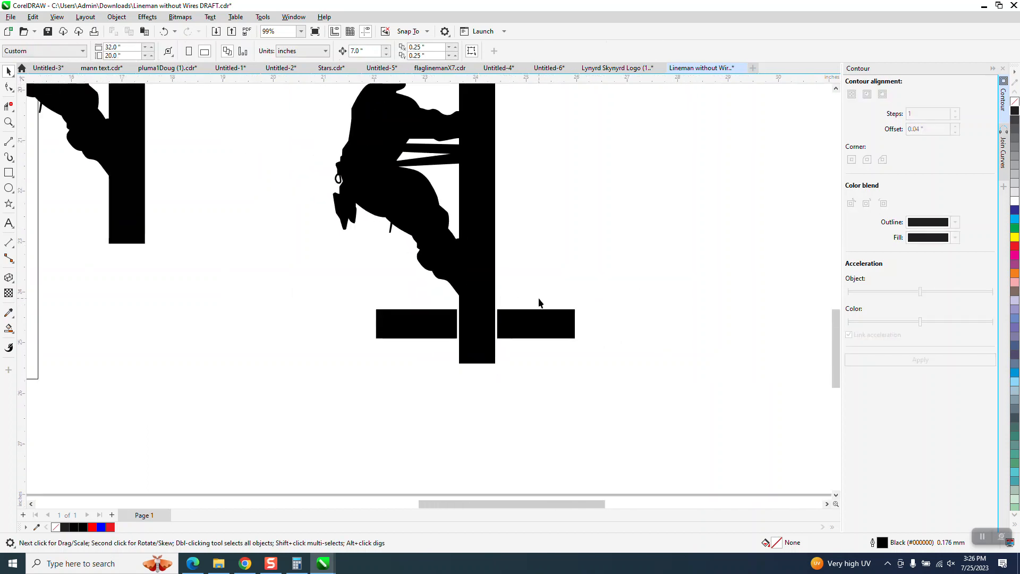
{"action": "scroll", "coordinate": [538, 315], "scroll_direction": "down", "scroll_amount": 2}
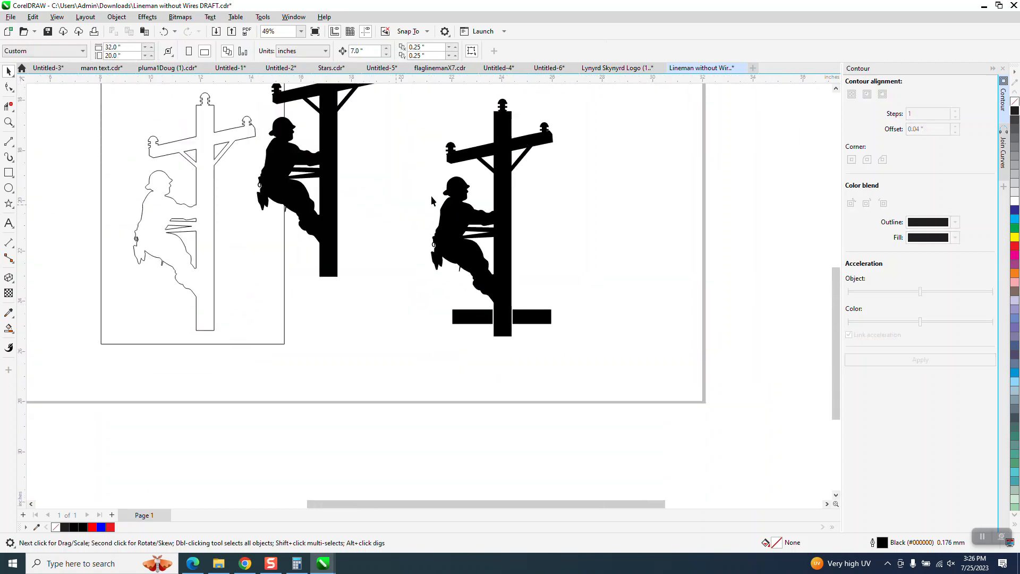
{"action": "scroll", "coordinate": [451, 109], "scroll_direction": "down", "scroll_amount": 2}
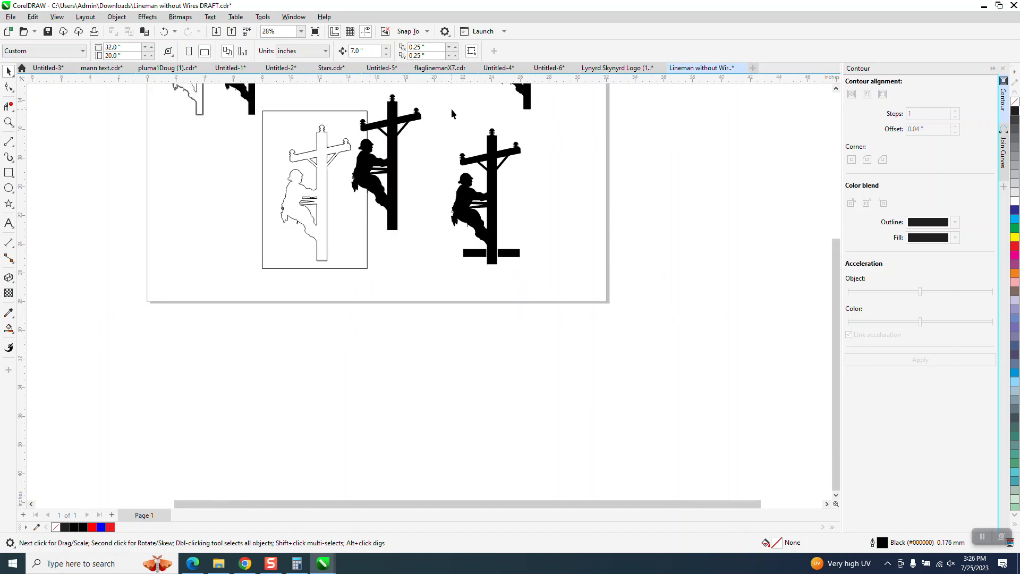
{"action": "left_click_drag", "start_coordinate": [566, 280], "coordinate": [566, 279]}
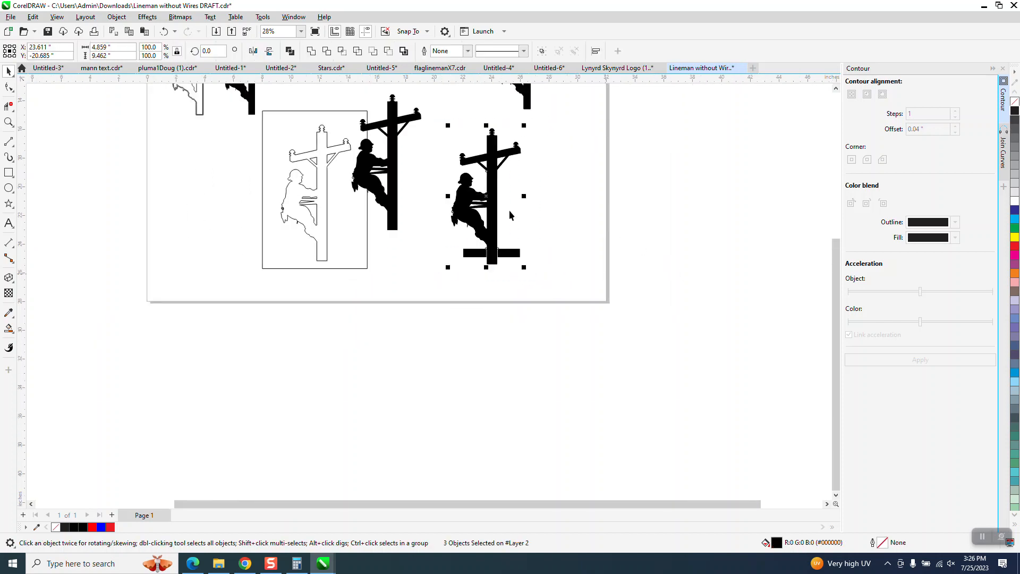
{"action": "left_click_drag", "start_coordinate": [498, 202], "coordinate": [696, 199]}
{"action": "right_click", "coordinate": [697, 200]}
{"action": "scroll", "coordinate": [517, 248], "scroll_direction": "down", "scroll_amount": 2}
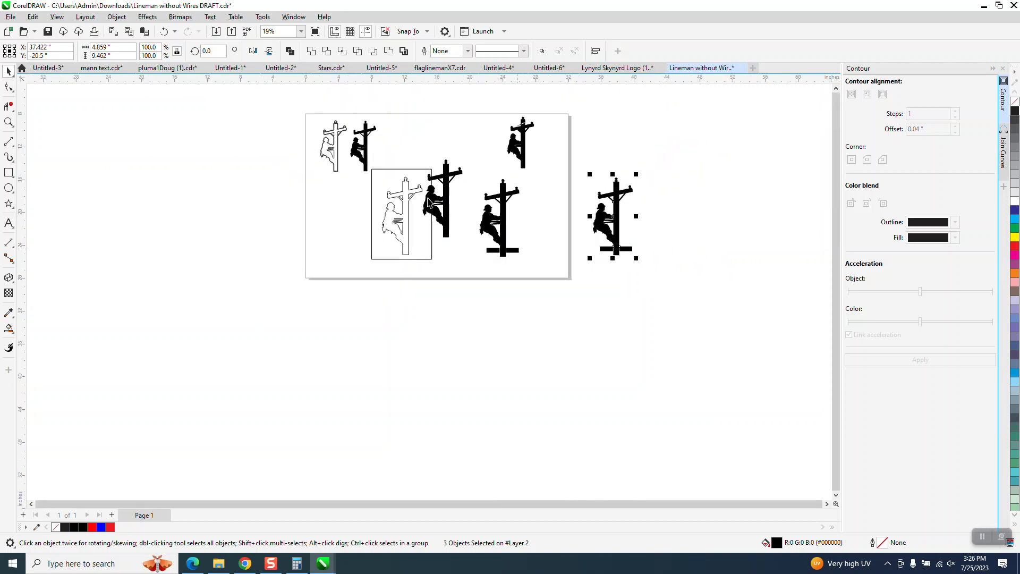
Step: Delete all drawings on the page and move the off-page silhouette to the page's upper left corner, keeping a copy left of the page
{"action": "left_click_drag", "start_coordinate": [305, 107], "coordinate": [560, 269]}
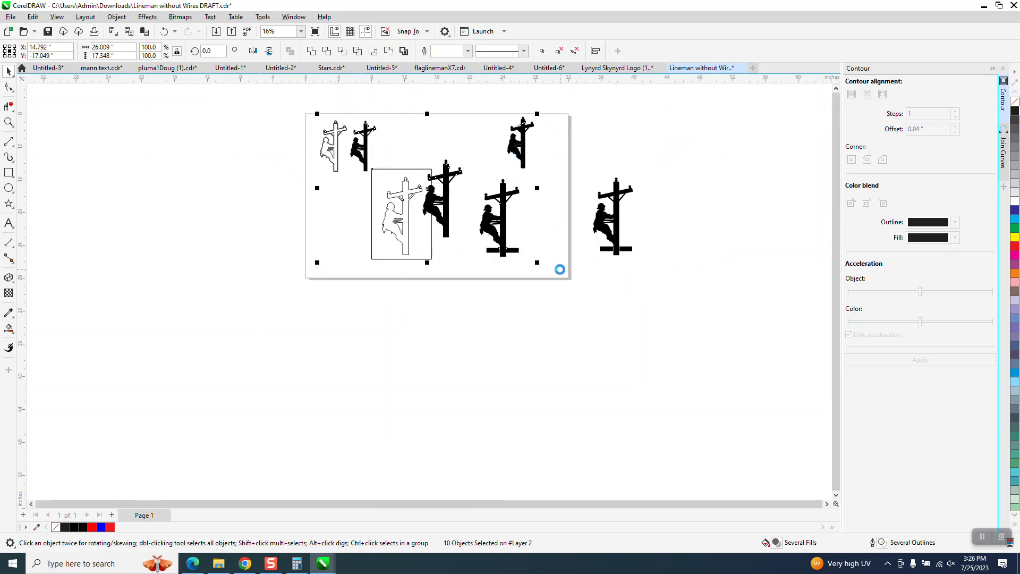
{"action": "key", "text": "Delete"}
{"action": "left_click_drag", "start_coordinate": [691, 296], "coordinate": [691, 296]}
{"action": "left_click_drag", "start_coordinate": [614, 226], "coordinate": [337, 172]}
Step: Remove the fill from the on-page silhouette and its base bars and give them a red hairline outline
{"action": "left_click", "coordinate": [8, 123]}
{"action": "left_click_drag", "start_coordinate": [262, 112], "coordinate": [432, 224]}
{"action": "left_click", "coordinate": [9, 70]}
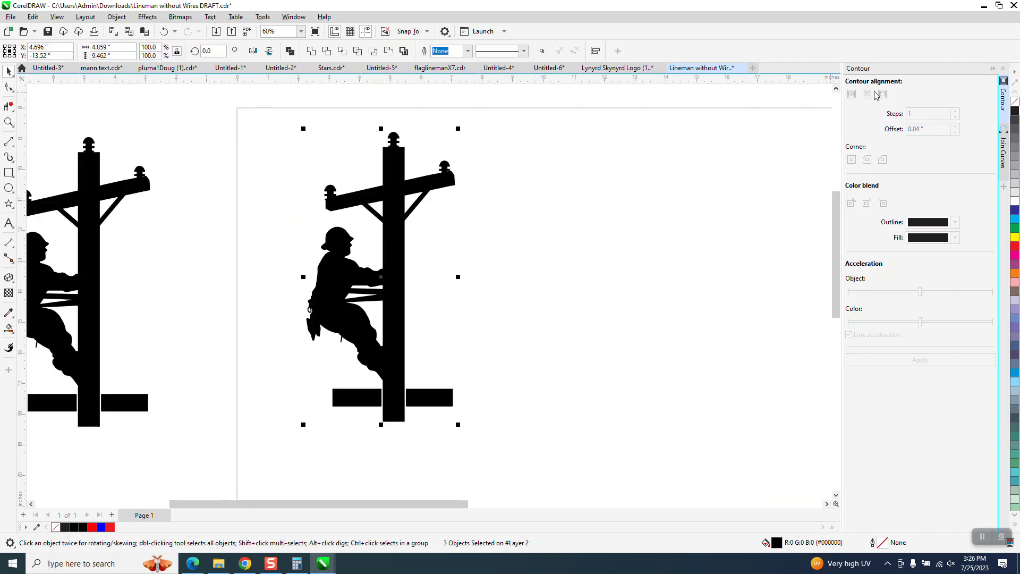
{"action": "left_click", "coordinate": [1015, 101]}
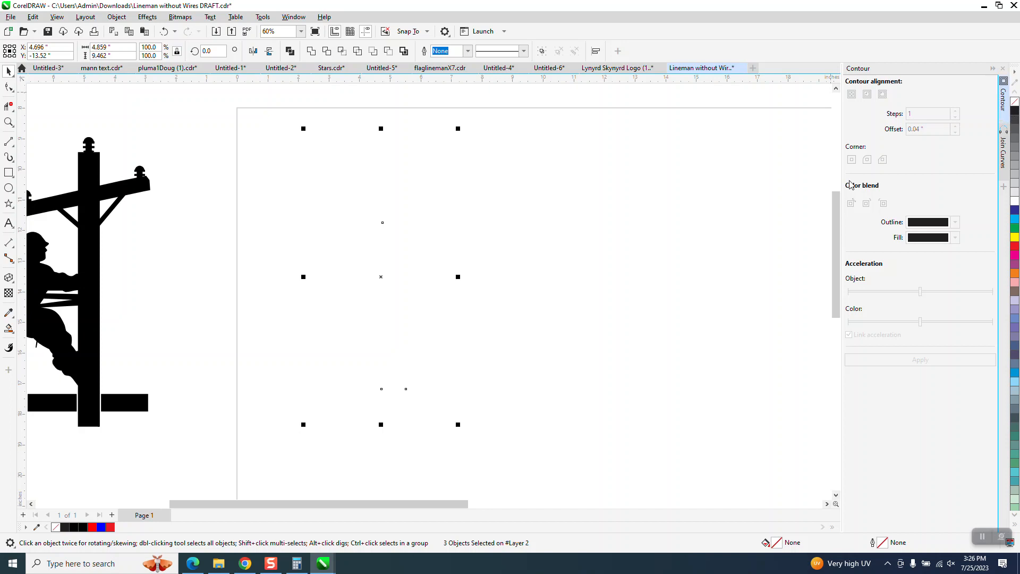
{"action": "right_click", "coordinate": [1016, 252]}
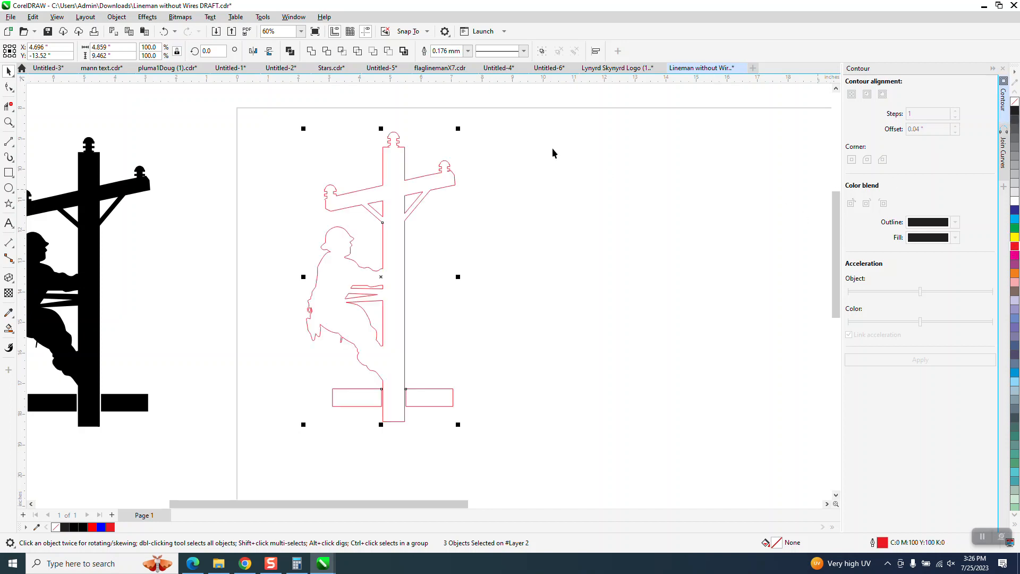
{"action": "left_click", "coordinate": [468, 51]}
{"action": "left_click", "coordinate": [446, 63]}
Step: Draw a rectangle about 5.26" by 1.32" around the base bars and smart-fill the areas on both sides of the pole with black
{"action": "left_click", "coordinate": [8, 173]}
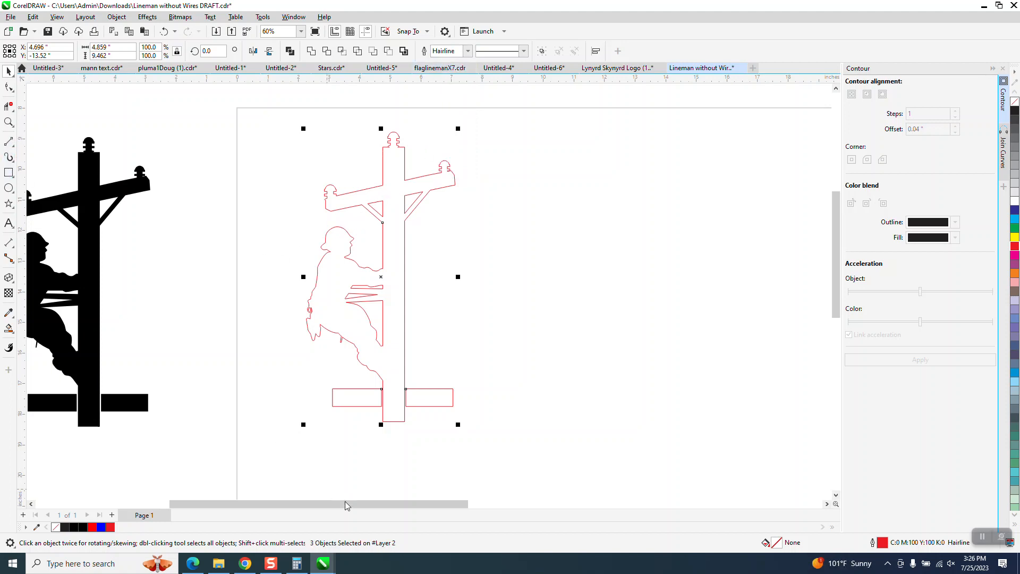
{"action": "left_click_drag", "start_coordinate": [303, 381], "coordinate": [467, 424]}
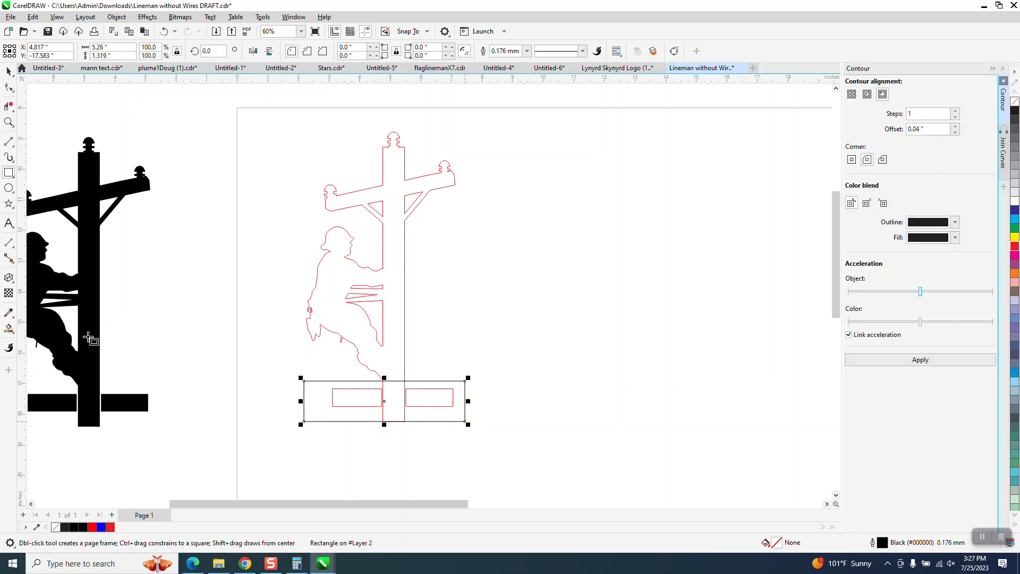
{"action": "left_click", "coordinate": [9, 330]}
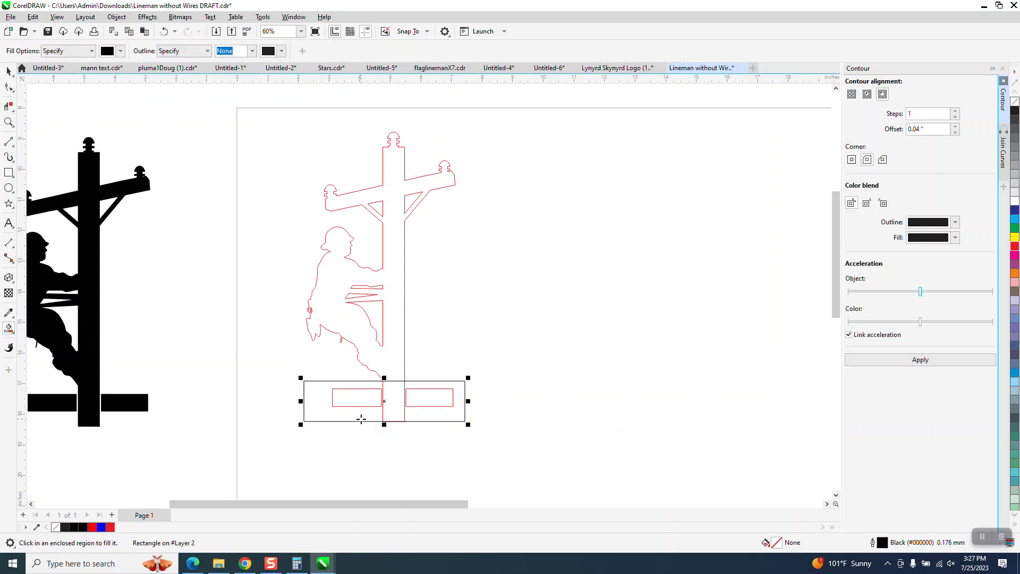
{"action": "left_click", "coordinate": [316, 391]}
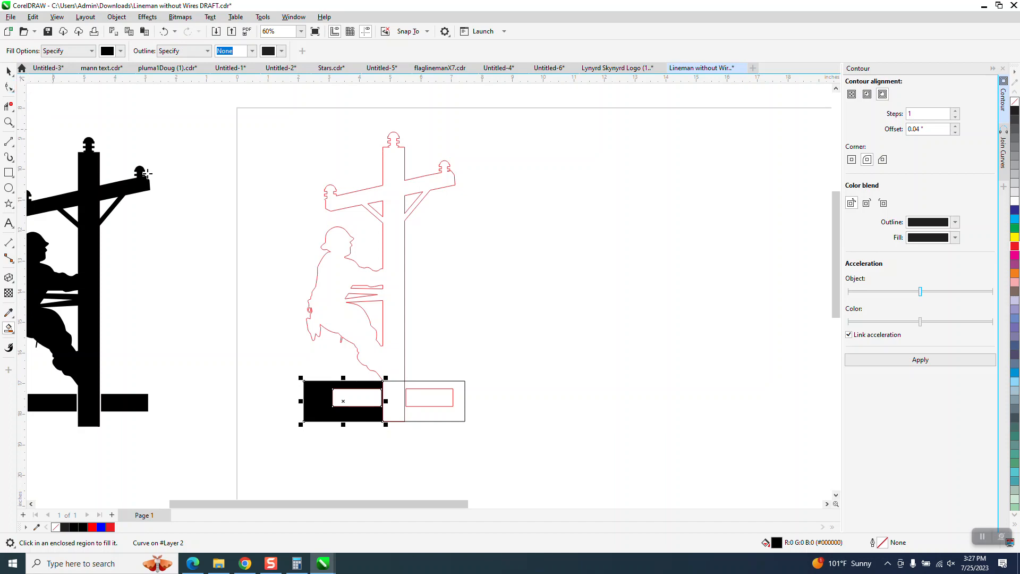
{"action": "left_click", "coordinate": [438, 412]}
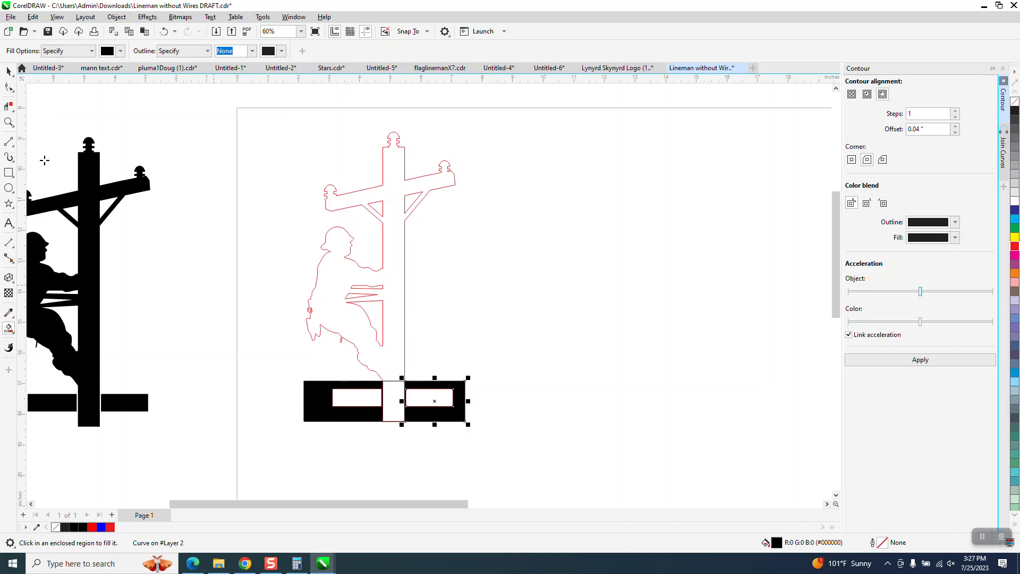
Step: Nudge the two black-filled frame pieces 7" to the right, clear of the red outline
{"action": "key", "text": "space"}
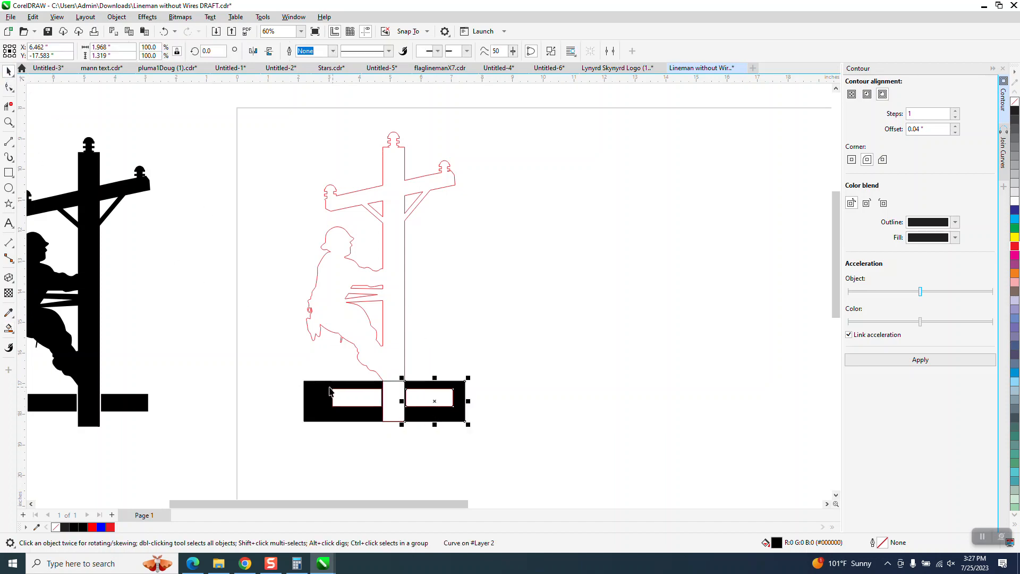
{"action": "key", "text": "Right"}
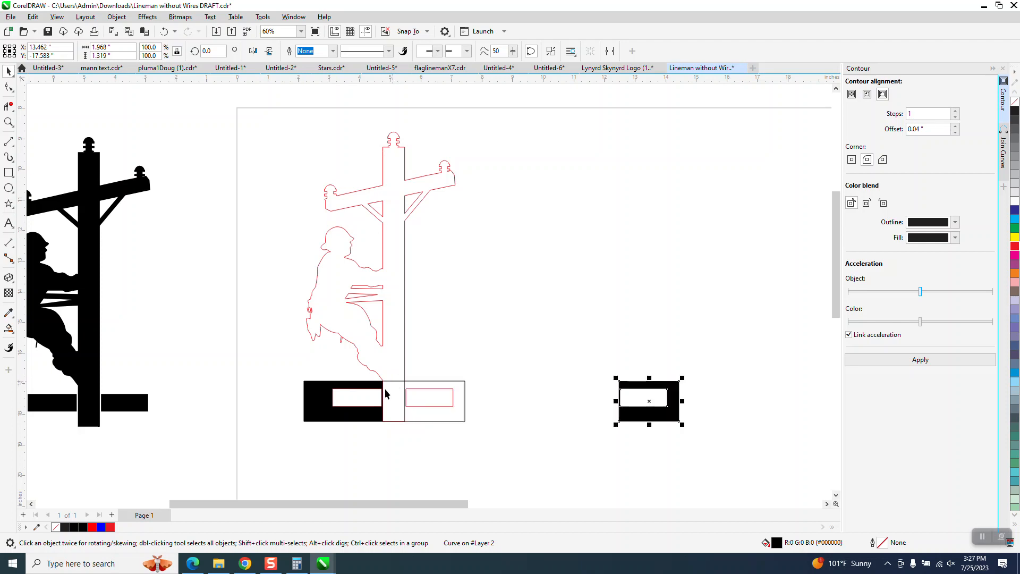
{"action": "left_click", "coordinate": [378, 394]}
{"action": "key", "text": "Right"}
Step: Try deleting the red outlines and rectangle and moving the filled pieces to the page's upper left corner, inspect them, and undo both changes
{"action": "scroll", "coordinate": [433, 311], "scroll_direction": "down", "scroll_amount": 2}
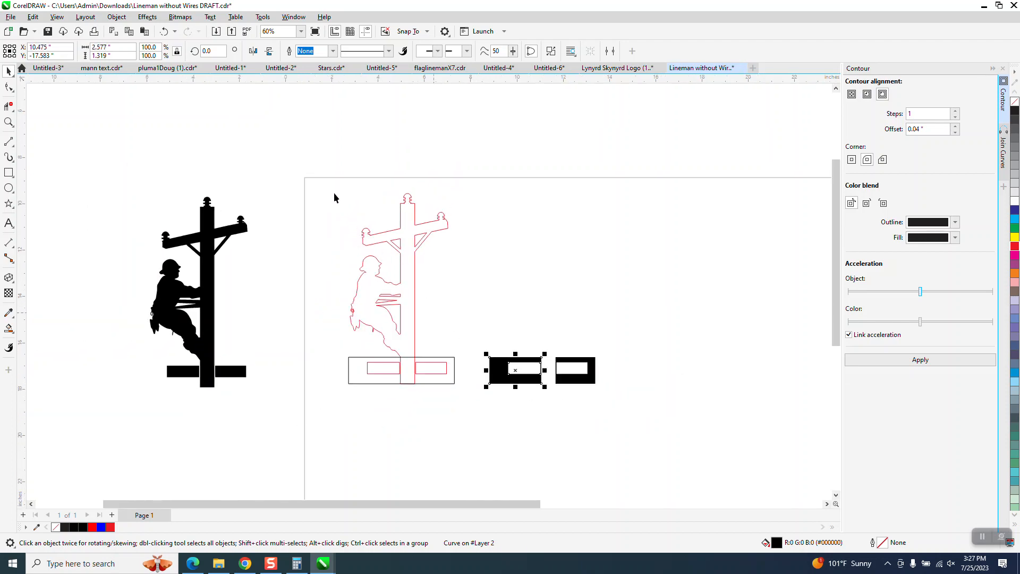
{"action": "left_click_drag", "start_coordinate": [333, 198], "coordinate": [478, 401]}
{"action": "key", "text": "Delete"}
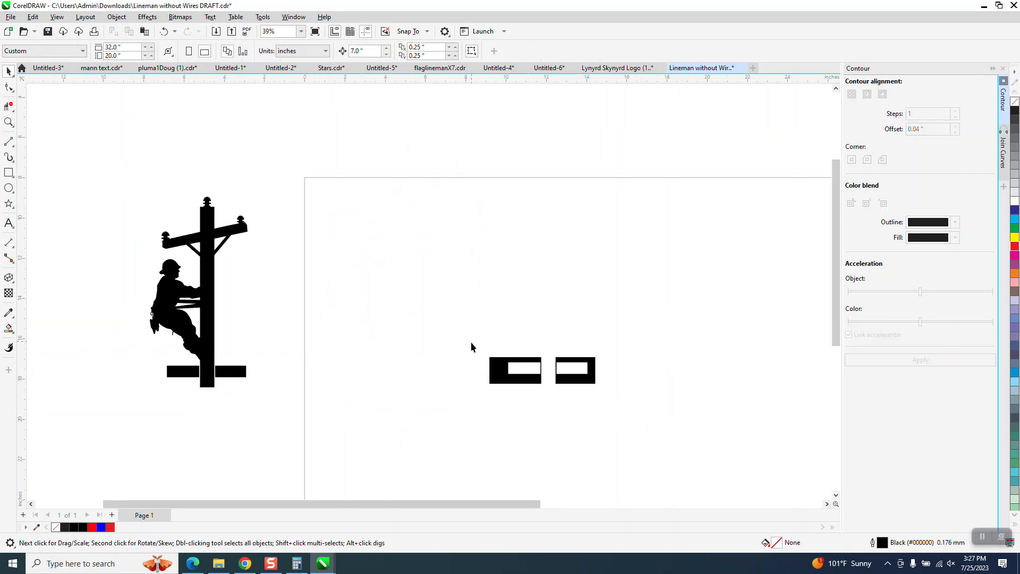
{"action": "left_click_drag", "start_coordinate": [641, 426], "coordinate": [641, 426]}
{"action": "left_click_drag", "start_coordinate": [564, 375], "coordinate": [398, 207]}
{"action": "left_click", "coordinate": [9, 122]}
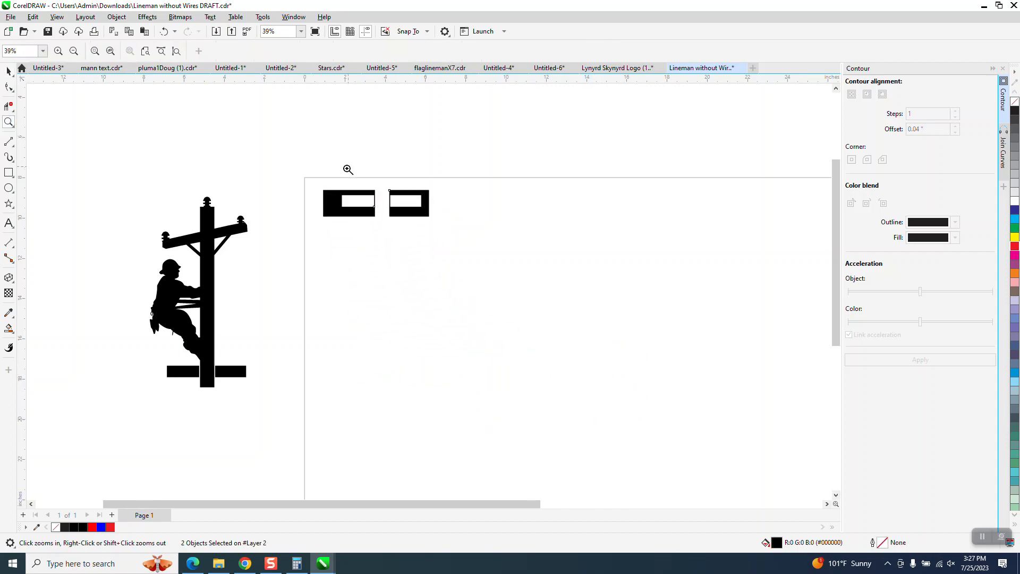
{"action": "left_click_drag", "start_coordinate": [322, 176], "coordinate": [455, 248]}
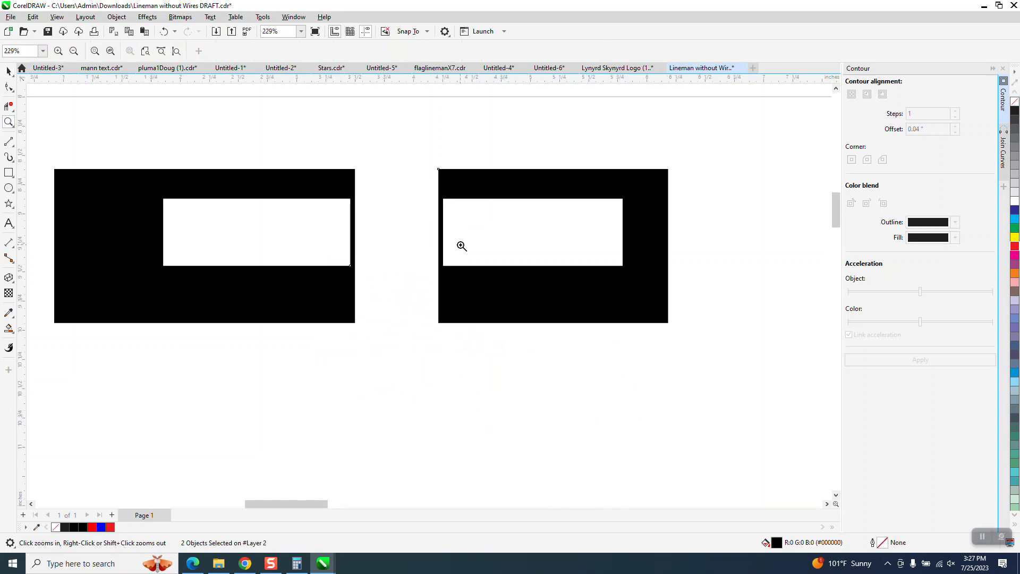
{"action": "right_click", "coordinate": [358, 233]}
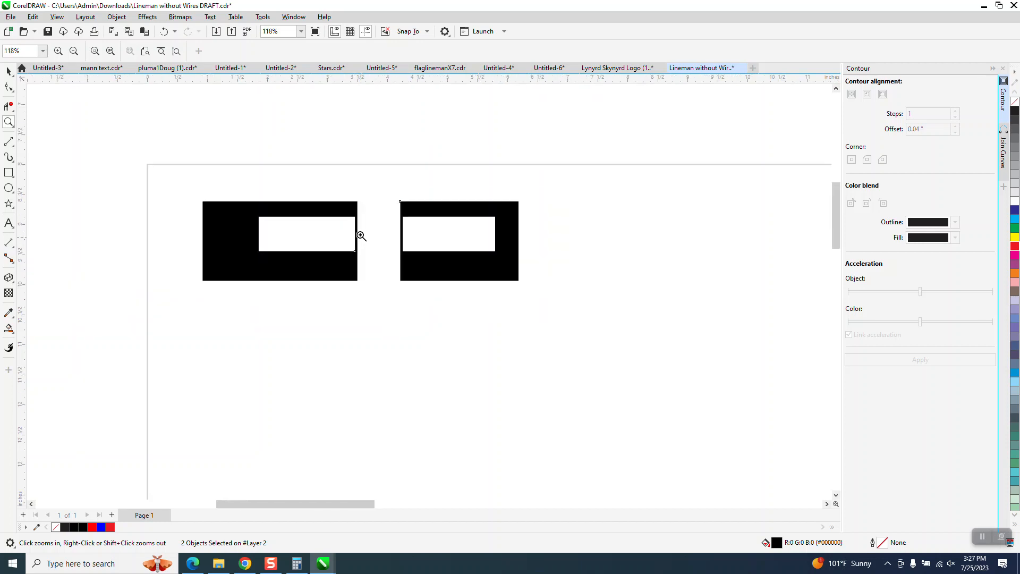
{"action": "left_click", "coordinate": [164, 32]}
{"action": "right_click", "coordinate": [279, 111]}
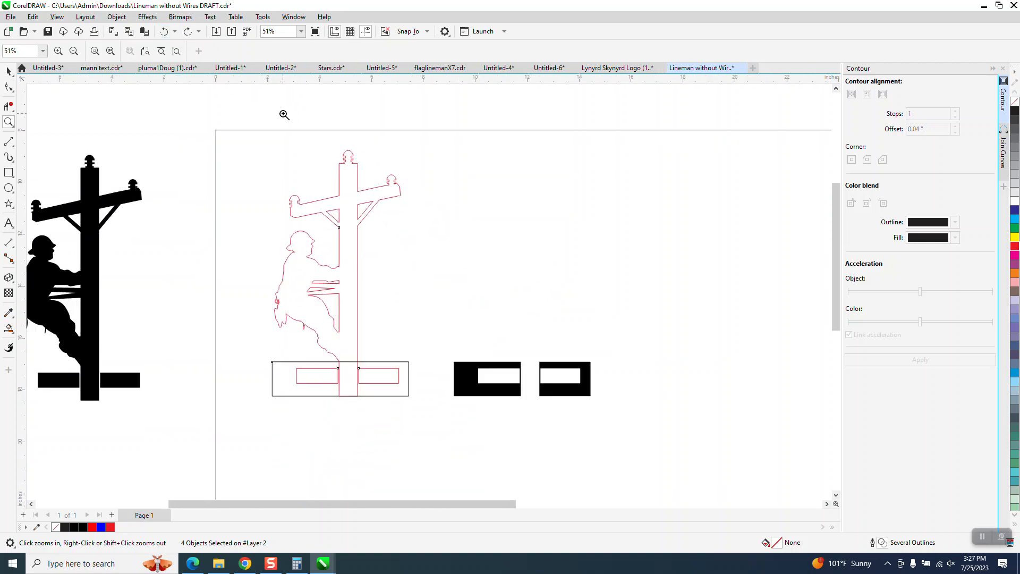
Step: Smart-fill the pole section inside the rectangle, between the two base bars, with black
{"action": "left_click", "coordinate": [9, 327]}
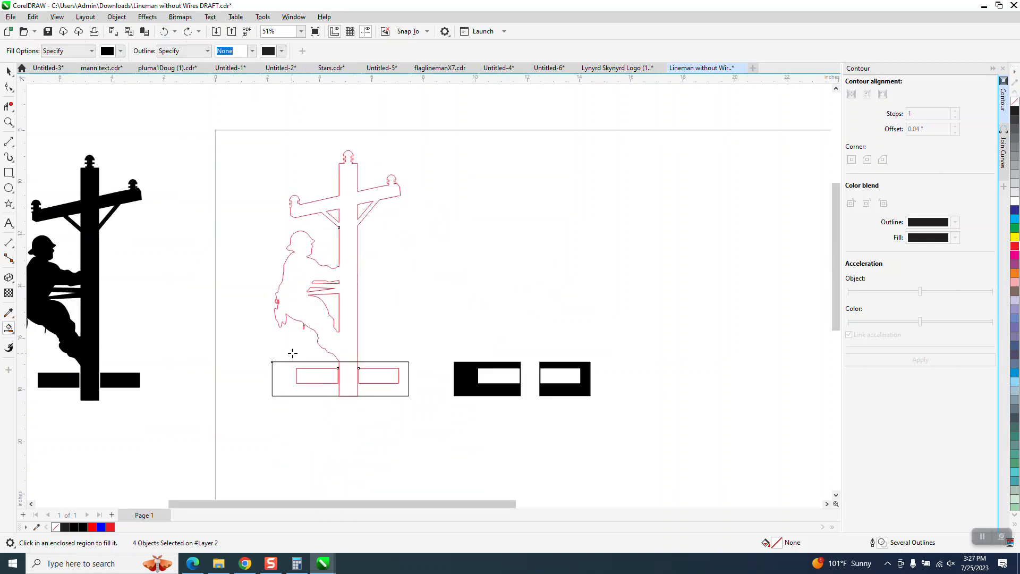
{"action": "left_click", "coordinate": [349, 376]}
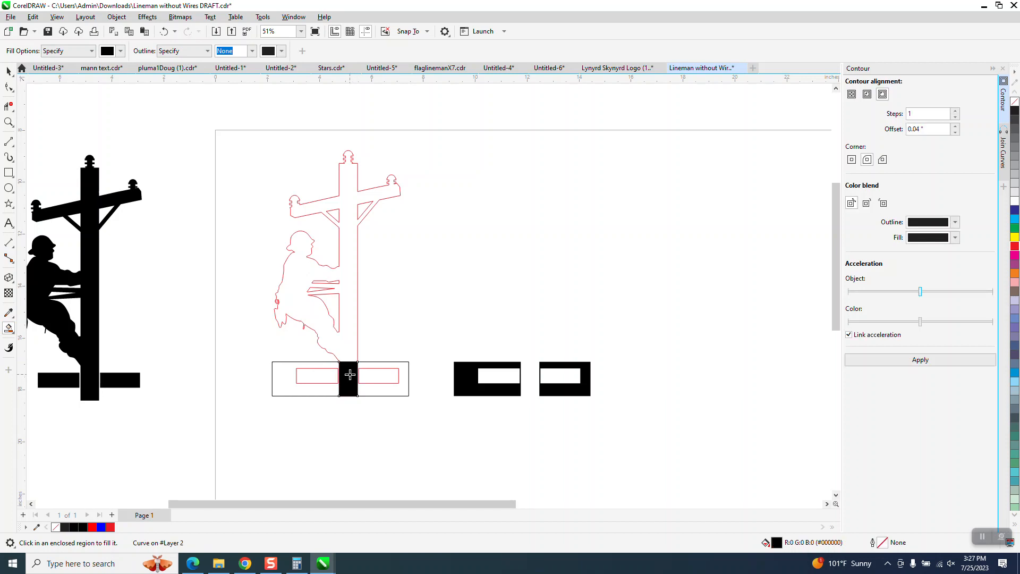
Step: Try nudging the black pole section 7" to the right between the frame pieces, inspect the fit, and undo the nudge and the fill
{"action": "key", "text": "Right"}
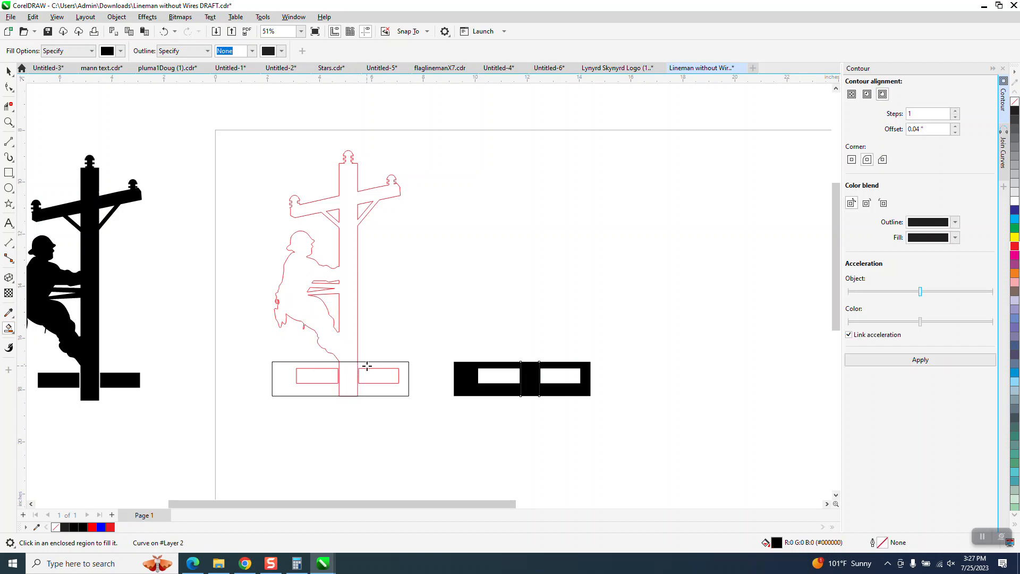
{"action": "left_click", "coordinate": [8, 123]}
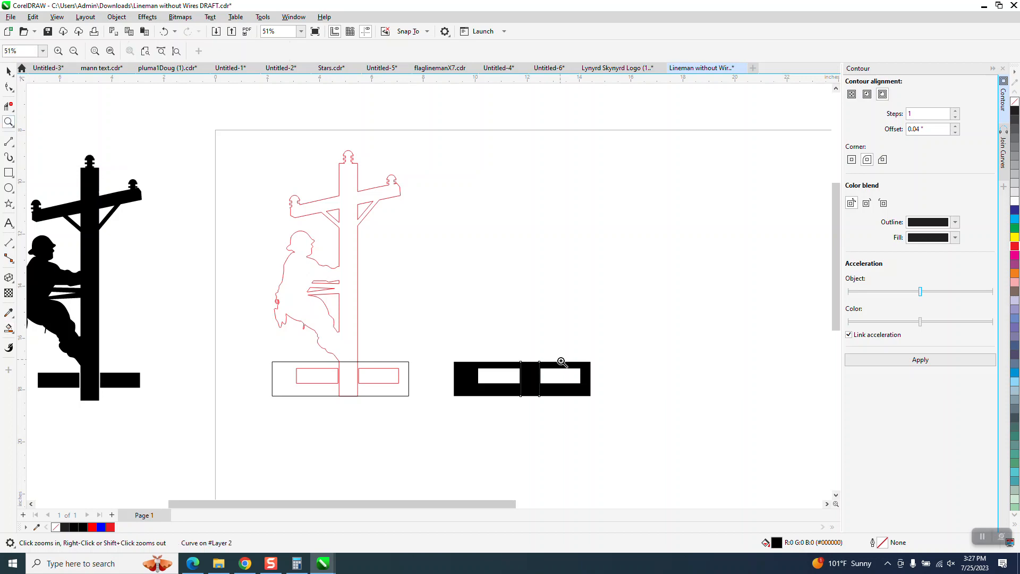
{"action": "left_click_drag", "start_coordinate": [518, 350], "coordinate": [576, 390]}
{"action": "scroll", "coordinate": [381, 323], "scroll_direction": "down", "scroll_amount": 2}
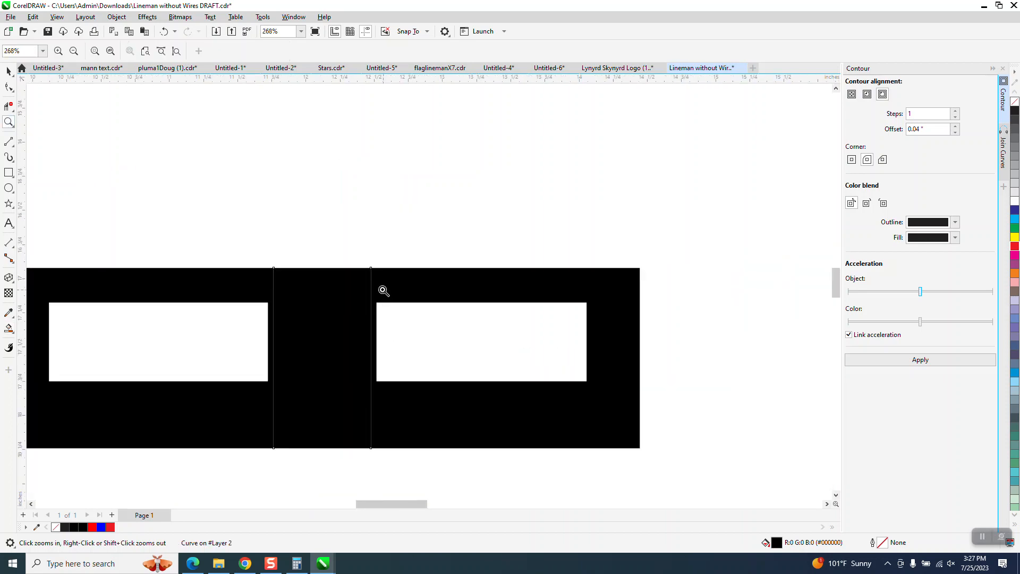
{"action": "left_click", "coordinate": [15, 76]}
{"action": "scroll", "coordinate": [377, 269], "scroll_direction": "down", "scroll_amount": 3}
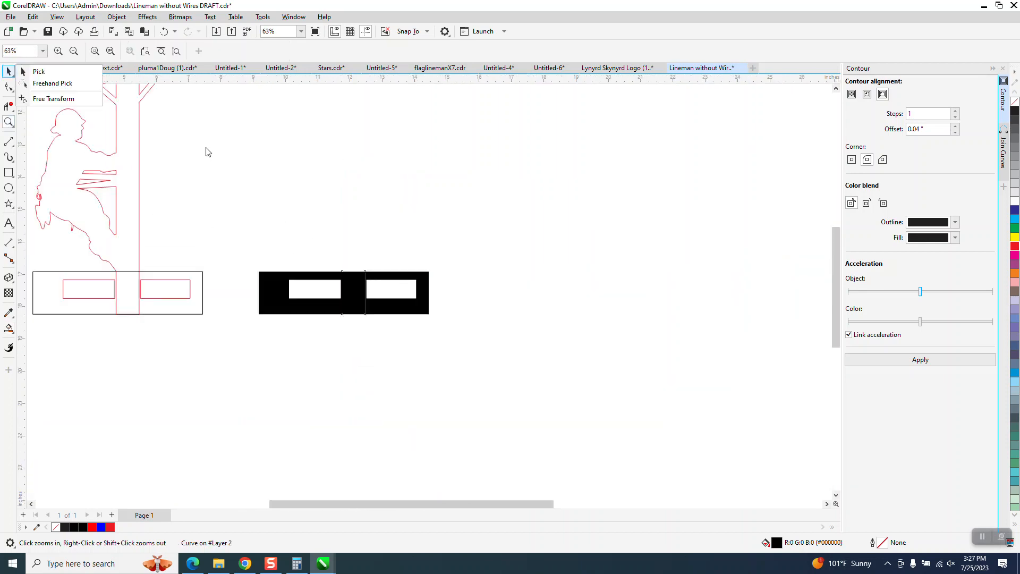
{"action": "left_click", "coordinate": [165, 33]}
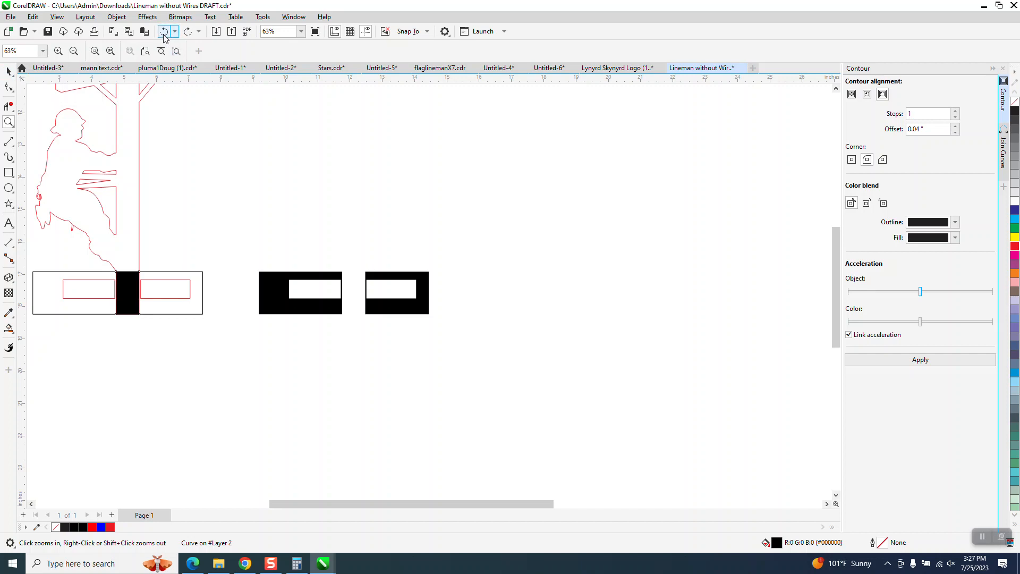
{"action": "left_click", "coordinate": [165, 33]}
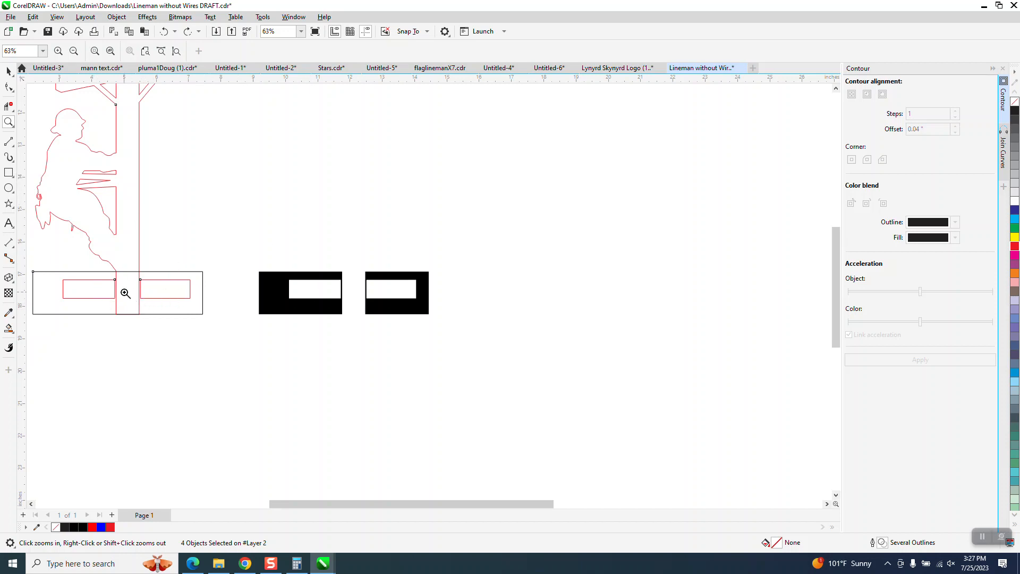
Step: Try smart-filling the area around the base bar on the pole's right side with black, and undo the fill
{"action": "left_click", "coordinate": [9, 327]}
{"action": "left_click", "coordinate": [194, 312]}
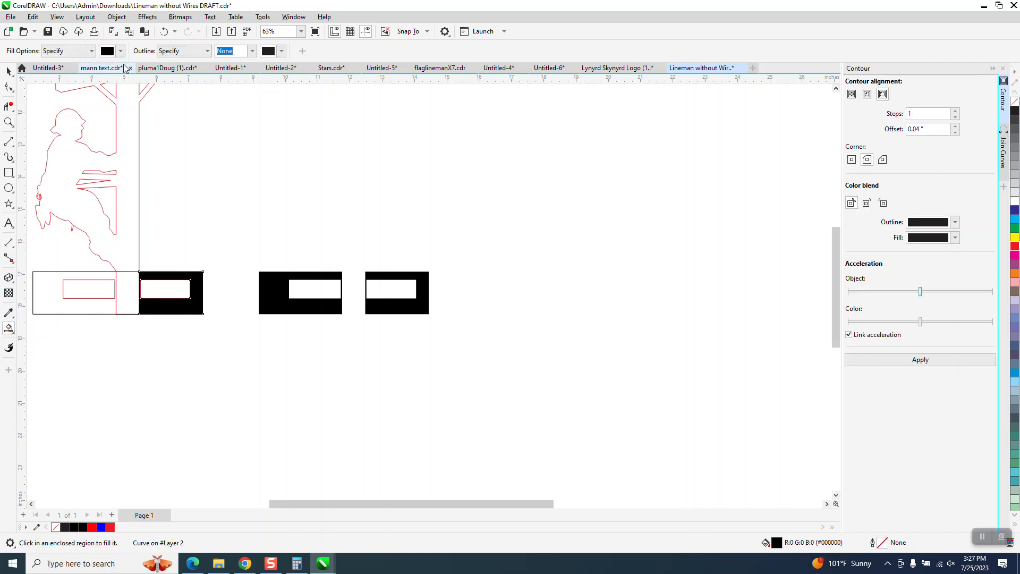
{"action": "left_click", "coordinate": [164, 32]}
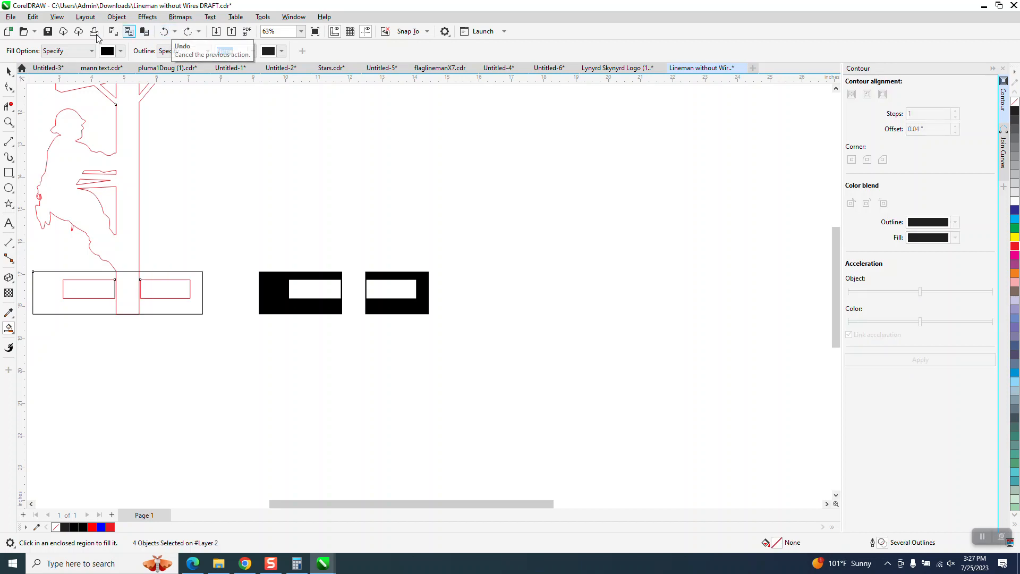
Step: Try deleting all selected red outlines together with the frame rectangle at the pole base, and undo the deletion
{"action": "left_click", "coordinate": [9, 72]}
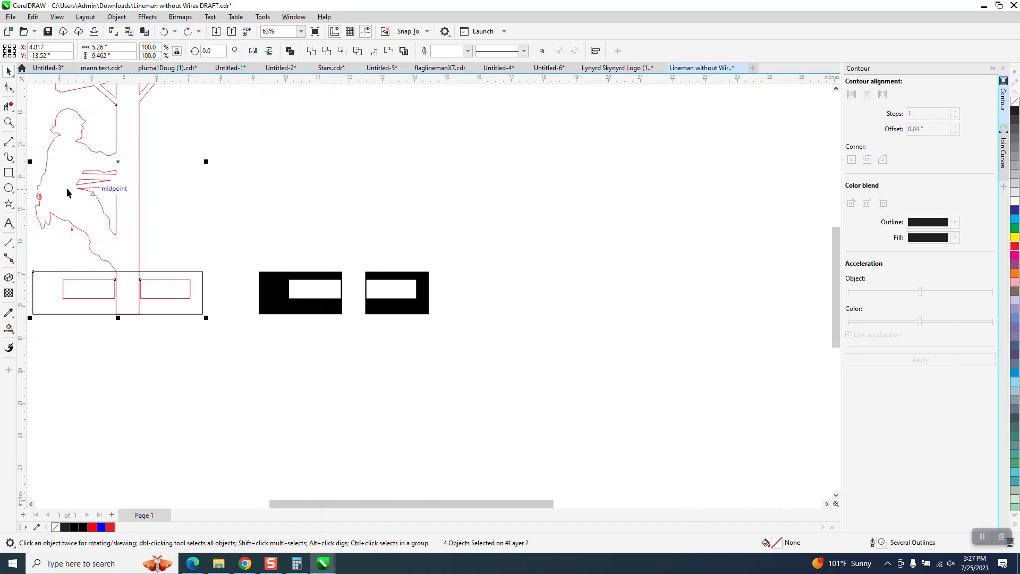
{"action": "left_click", "coordinate": [8, 121]}
{"action": "left_click_drag", "start_coordinate": [89, 277], "coordinate": [278, 335]}
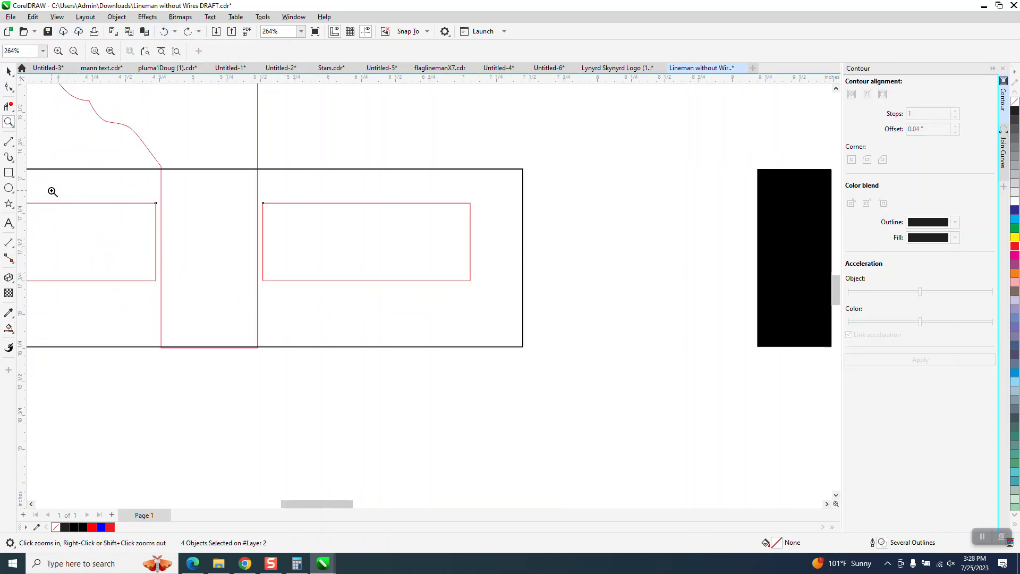
{"action": "scroll", "coordinate": [290, 289], "scroll_direction": "down", "scroll_amount": 8}
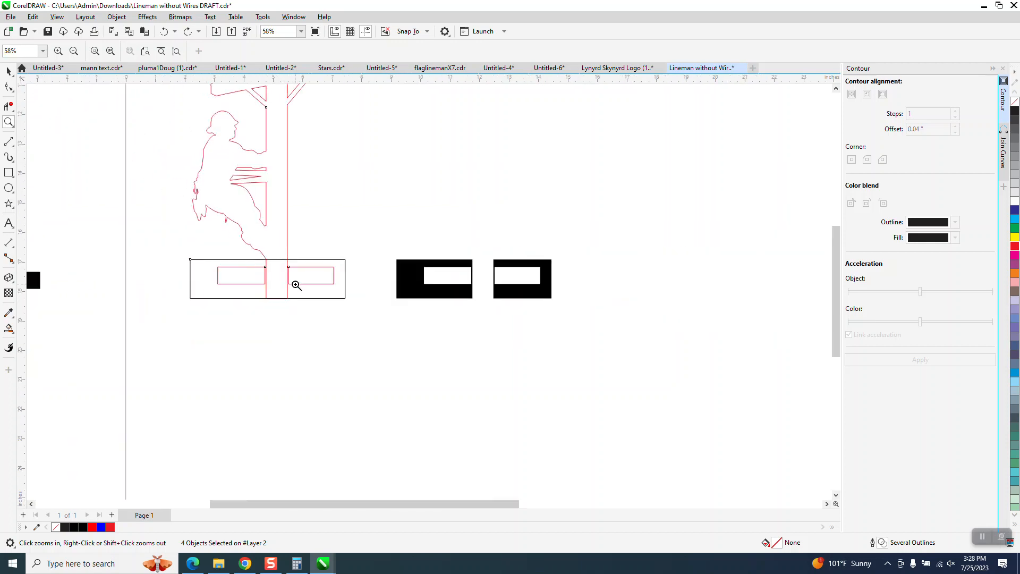
{"action": "scroll", "coordinate": [295, 287], "scroll_direction": "down", "scroll_amount": 1}
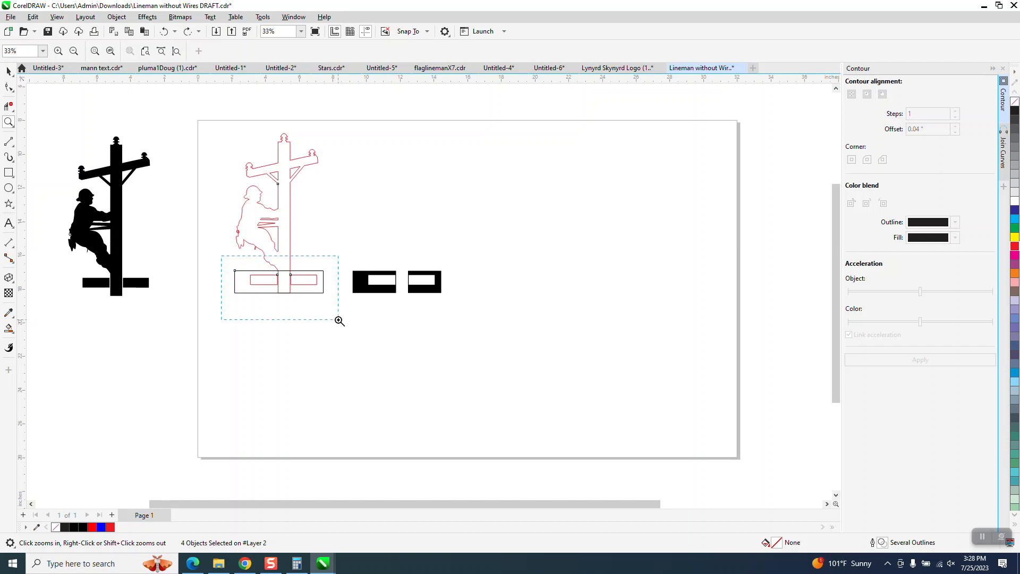
{"action": "left_click_drag", "start_coordinate": [340, 321], "coordinate": [337, 318]}
{"action": "scroll", "coordinate": [321, 305], "scroll_direction": "down", "scroll_amount": 3}
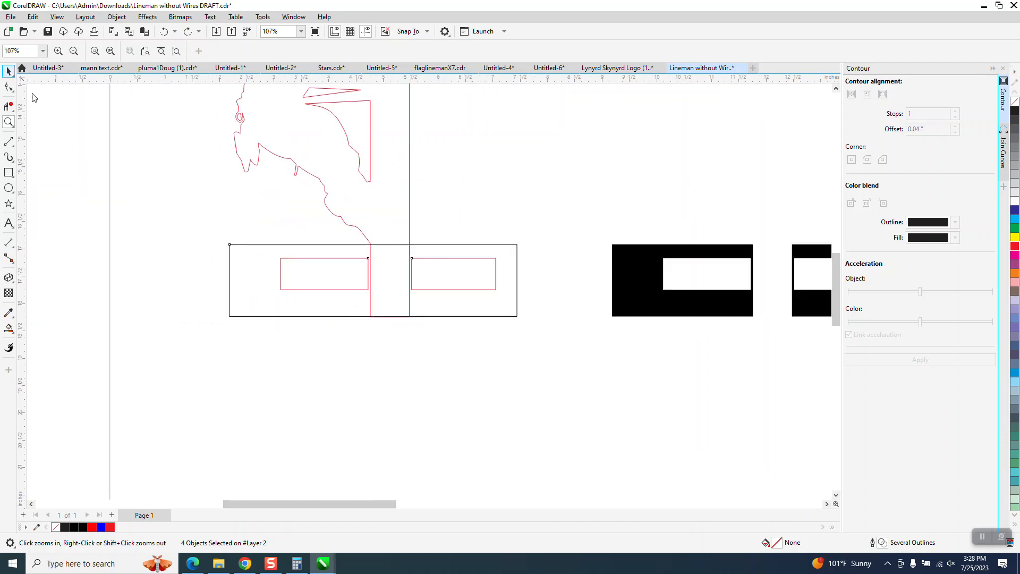
{"action": "key", "text": "space"}
{"action": "key", "text": "Delete"}
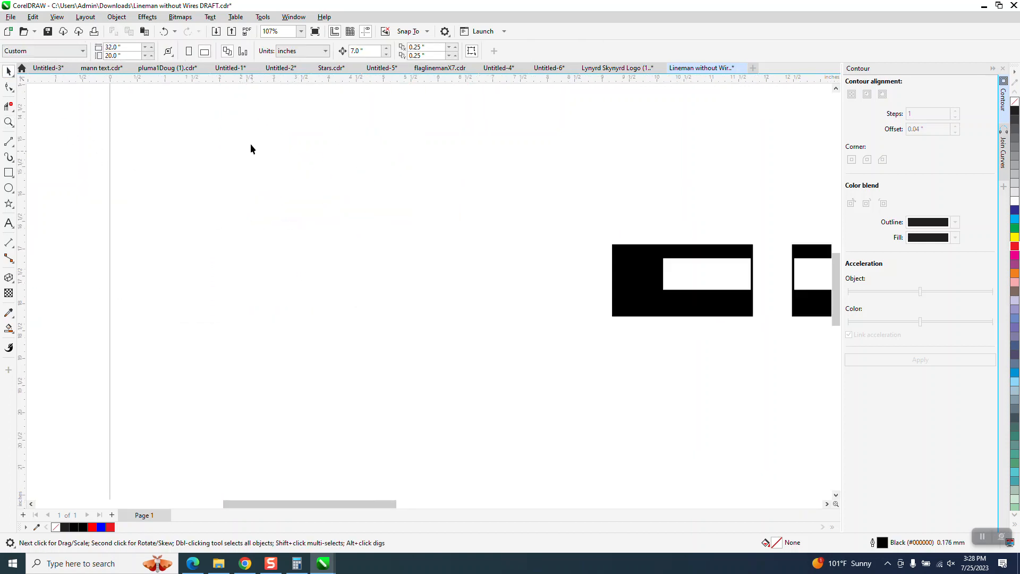
{"action": "left_click", "coordinate": [163, 32]}
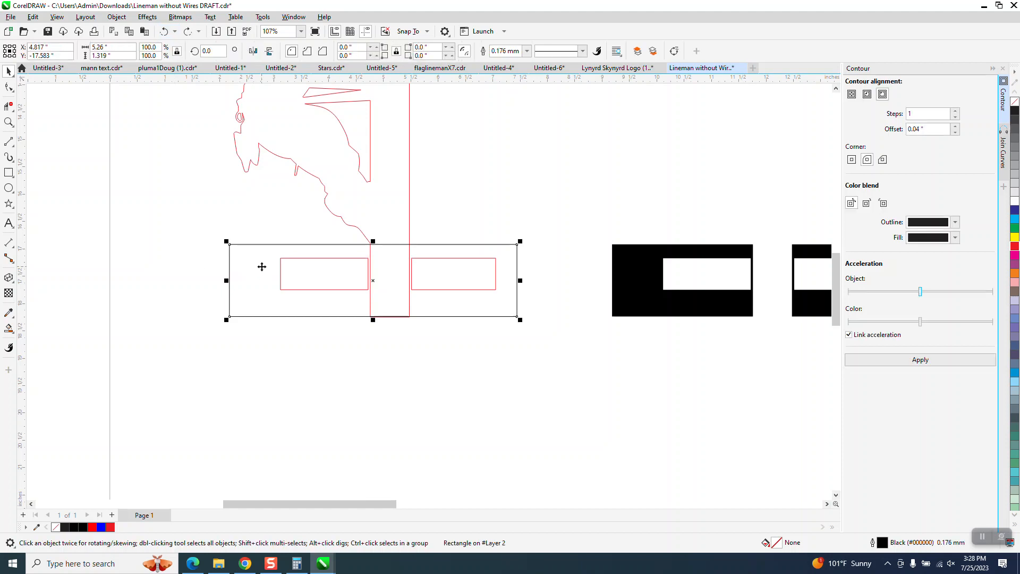
Step: Delete the black-outlined frame rectangle and both red base bar outlines from around the pole
{"action": "left_click", "coordinate": [314, 264]}
{"action": "left_click", "coordinate": [314, 262]}
{"action": "key", "text": "Delete"}
{"action": "left_click", "coordinate": [426, 261]}
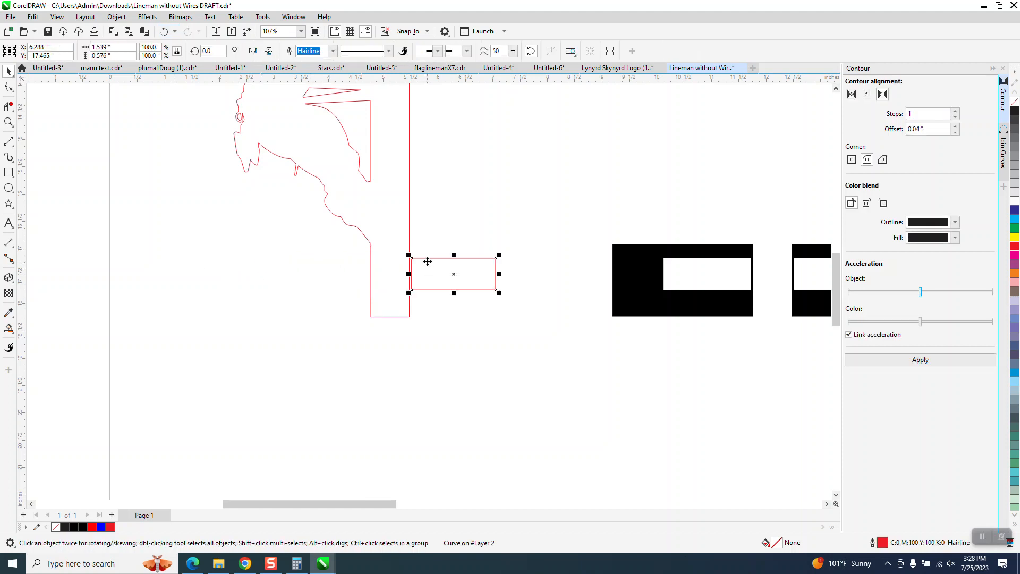
{"action": "key", "text": "Delete"}
{"action": "scroll", "coordinate": [371, 359], "scroll_direction": "down", "scroll_amount": 1}
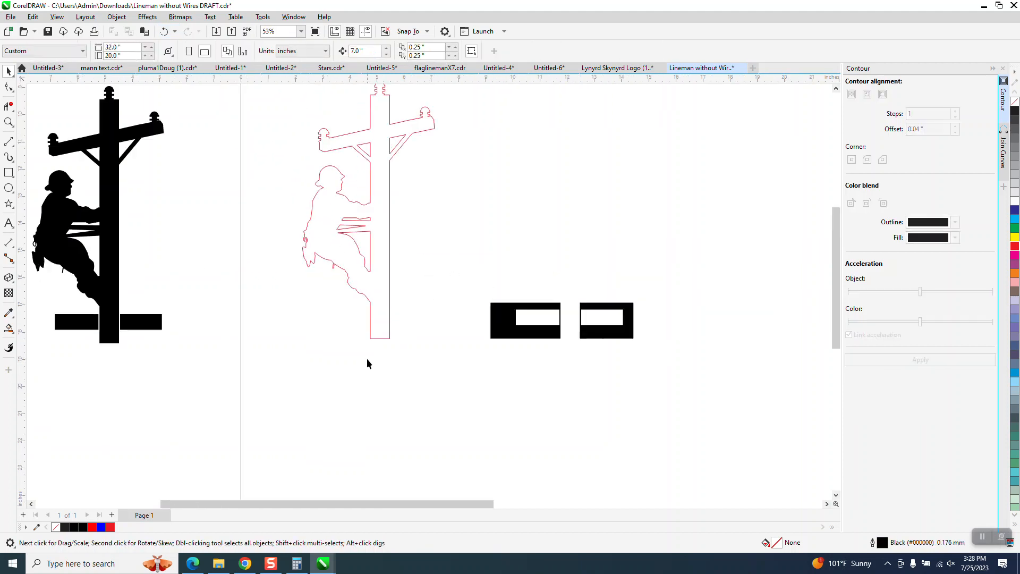
Step: Apply a one-step outside contour with a 0.04" offset to the red lineman outline
{"action": "left_click", "coordinate": [390, 279]}
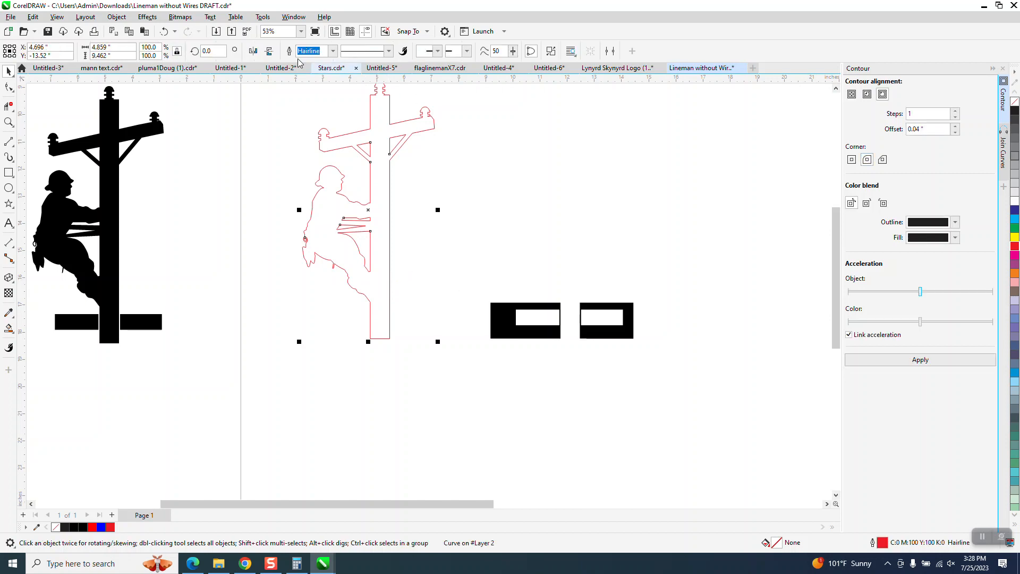
{"action": "left_click", "coordinate": [155, 21]}
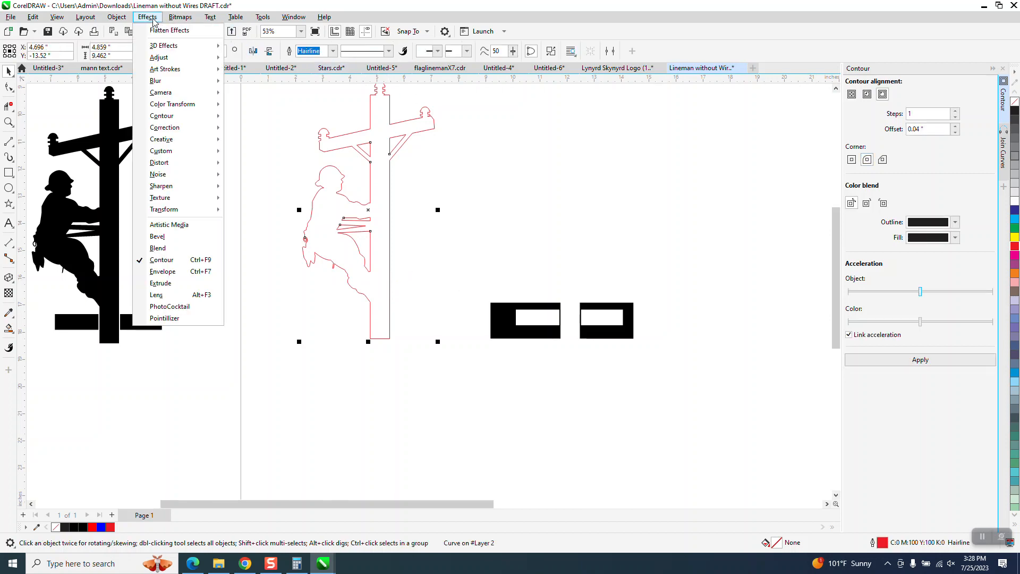
{"action": "left_click", "coordinate": [935, 359]}
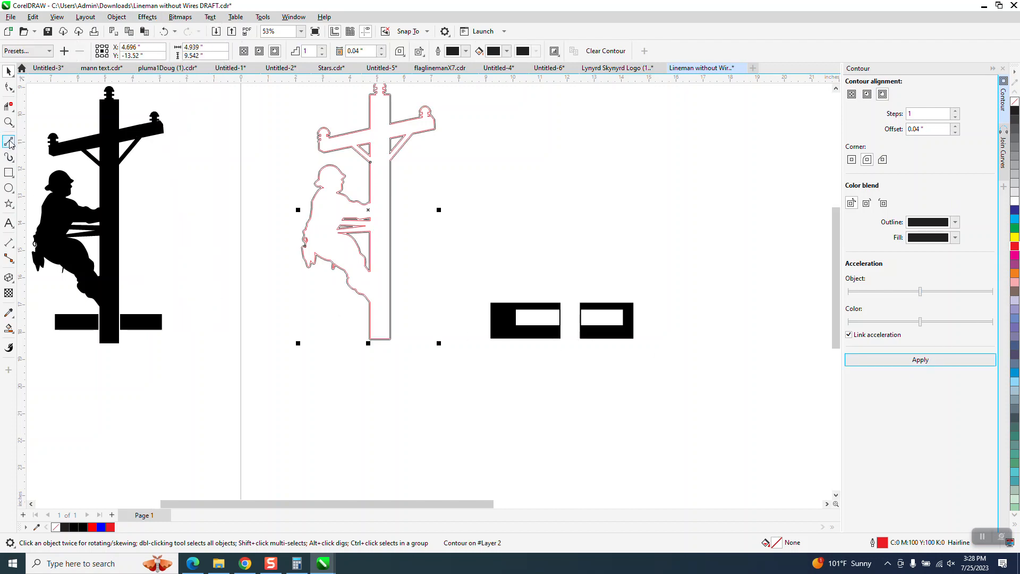
Step: Draw a rectangle about 2.88" by 0.69" across the lower end of the contoured pole
{"action": "left_click", "coordinate": [9, 122]}
{"action": "left_click_drag", "start_coordinate": [285, 269], "coordinate": [548, 350]}
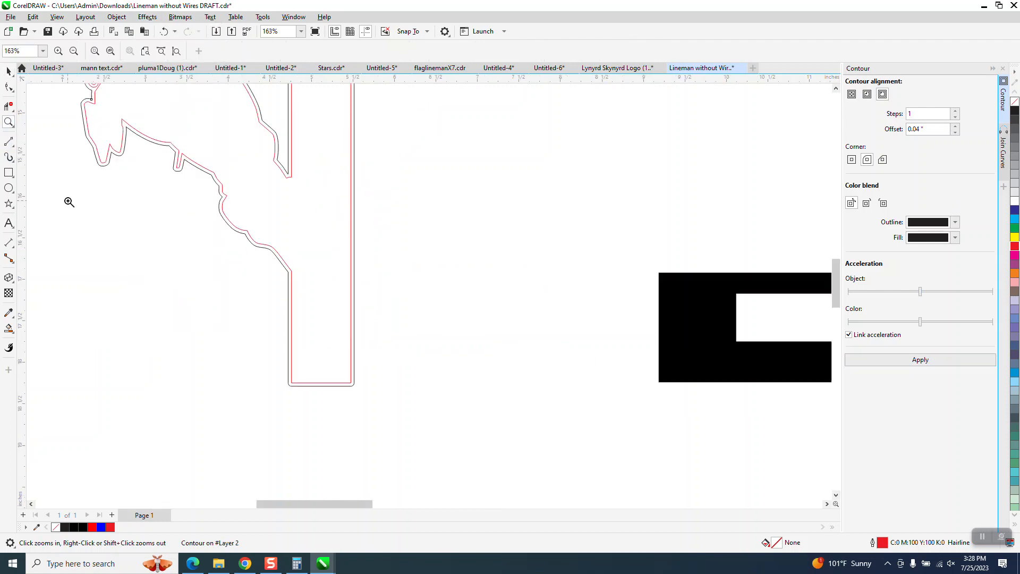
{"action": "left_click", "coordinate": [9, 171]}
{"action": "left_click_drag", "start_coordinate": [214, 288], "coordinate": [453, 346]}
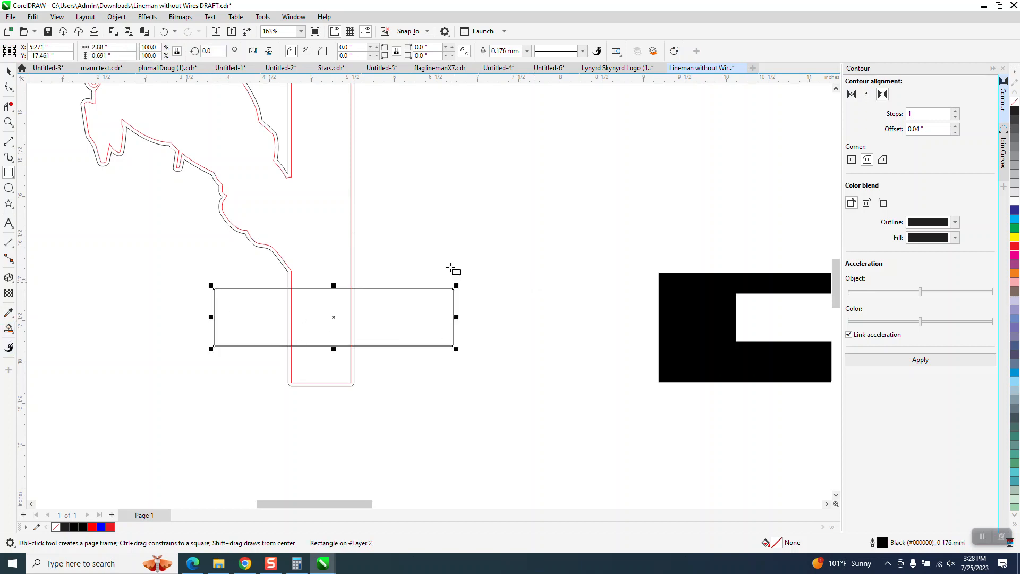
Step: Delete the two leftover black-filled frame pieces beside the lineman outline
{"action": "scroll", "coordinate": [113, 215], "scroll_direction": "down", "scroll_amount": 1}
{"action": "key", "text": "space"}
{"action": "left_click_drag", "start_coordinate": [482, 205], "coordinate": [814, 346]}
{"action": "key", "text": "Delete"}
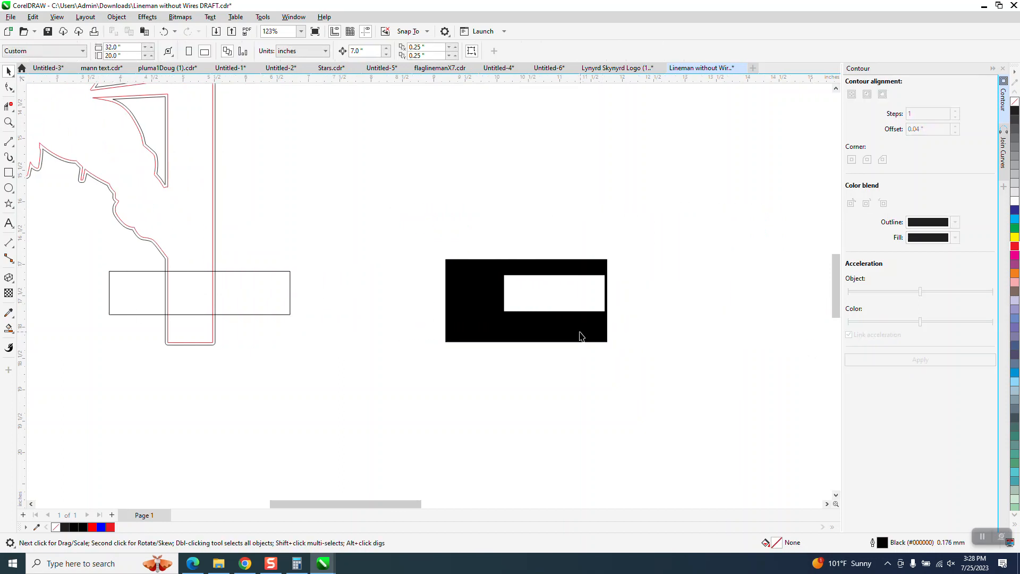
{"action": "left_click", "coordinate": [581, 335]}
{"action": "key", "text": "Delete"}
Step: Smart-fill the rectangle's left, pole and right sections with black, nudging each filled piece 7" to the right
{"action": "left_click", "coordinate": [9, 347]}
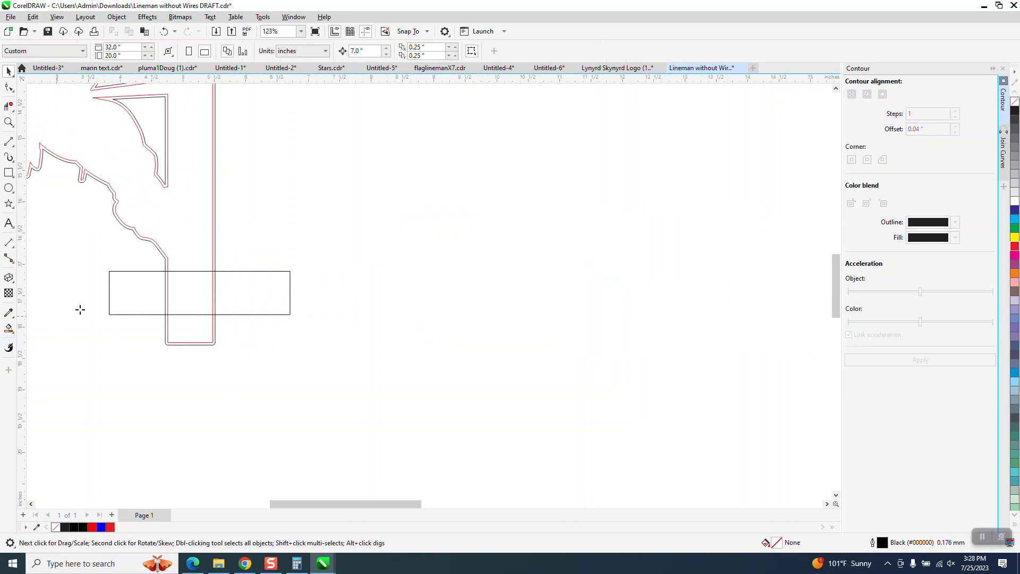
{"action": "left_click", "coordinate": [133, 290]}
{"action": "key", "text": "Right"}
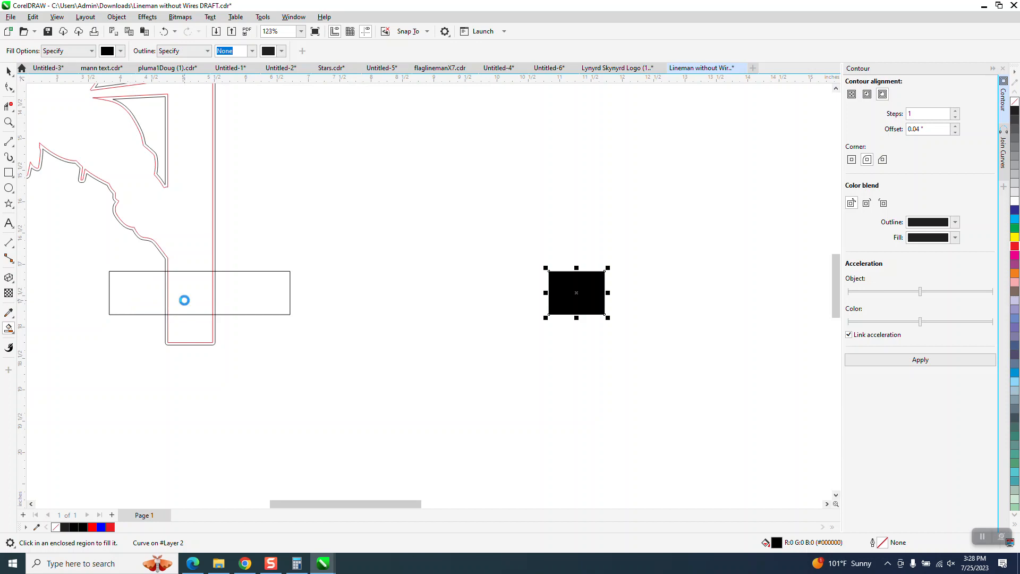
{"action": "left_click", "coordinate": [184, 300]}
{"action": "key", "text": "Right"}
{"action": "left_click", "coordinate": [250, 298]}
{"action": "key", "text": "Right"}
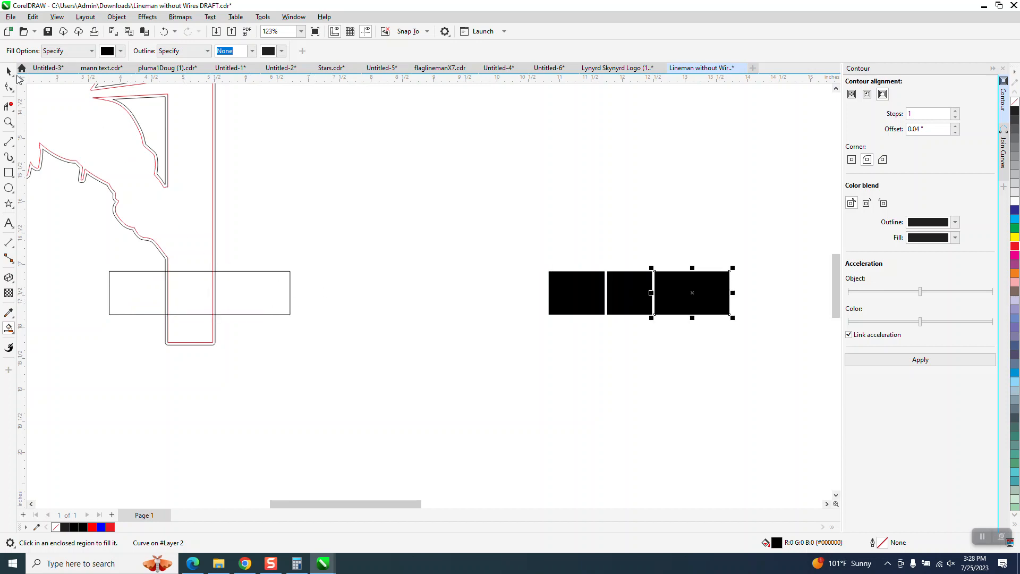
Step: Delete the red lineman outline together with its contour and the rectangle across the pole
{"action": "key", "text": "space"}
{"action": "scroll", "coordinate": [505, 281], "scroll_direction": "down", "scroll_amount": 3}
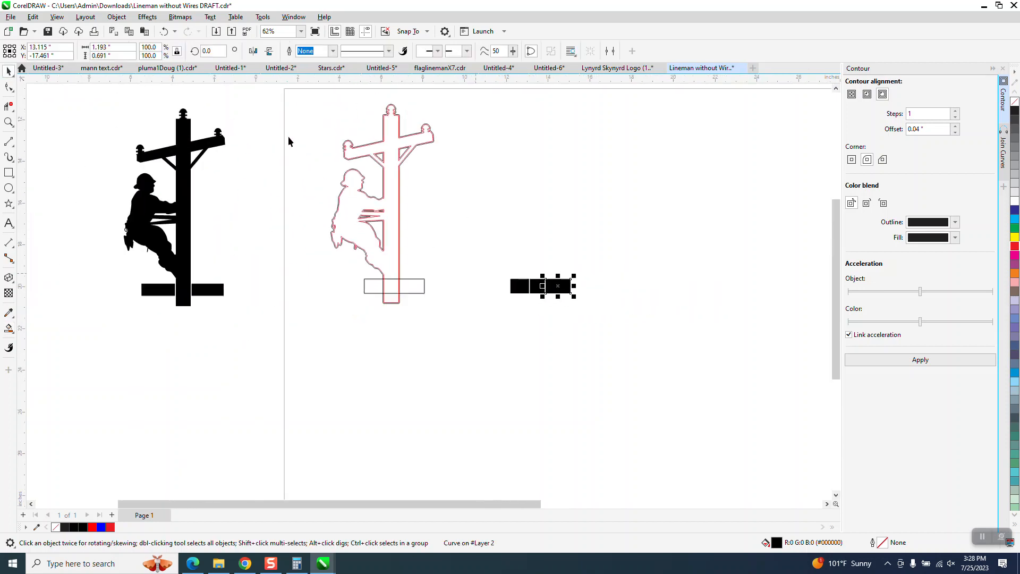
{"action": "left_click_drag", "start_coordinate": [312, 91], "coordinate": [467, 318]}
{"action": "key", "text": "Delete"}
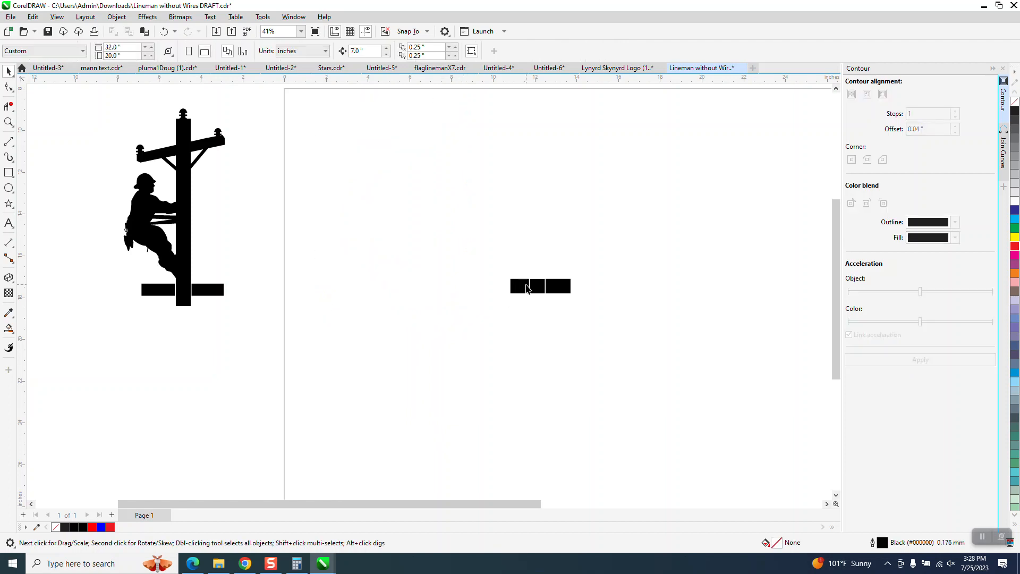
Step: Move the three black pieces to the page's upper left corner and examine the gaps between them
{"action": "left_click_drag", "start_coordinate": [620, 333], "coordinate": [621, 334]}
{"action": "left_click_drag", "start_coordinate": [544, 292], "coordinate": [328, 117]}
{"action": "left_click", "coordinate": [8, 122]}
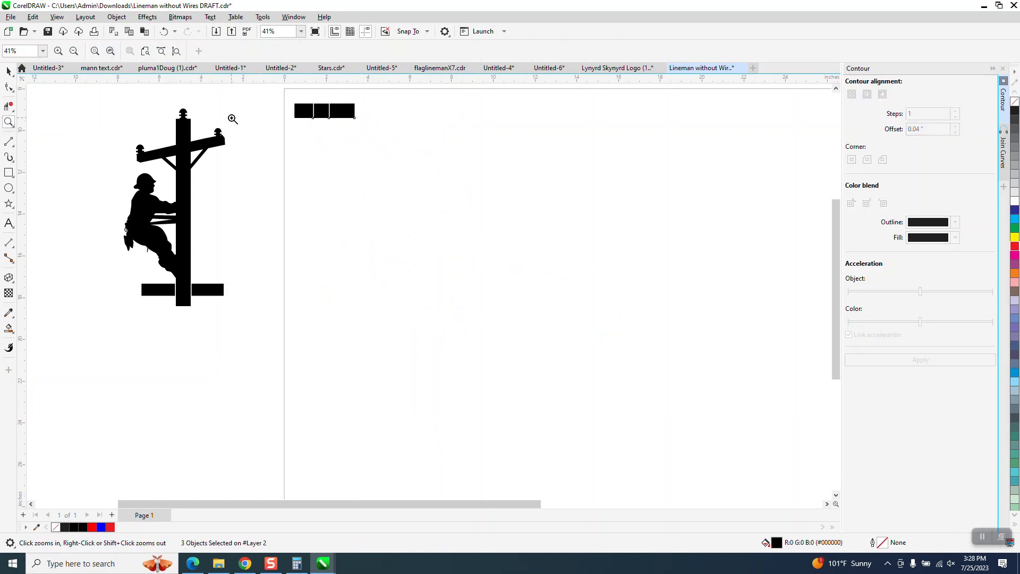
{"action": "left_click_drag", "start_coordinate": [266, 105], "coordinate": [428, 155]}
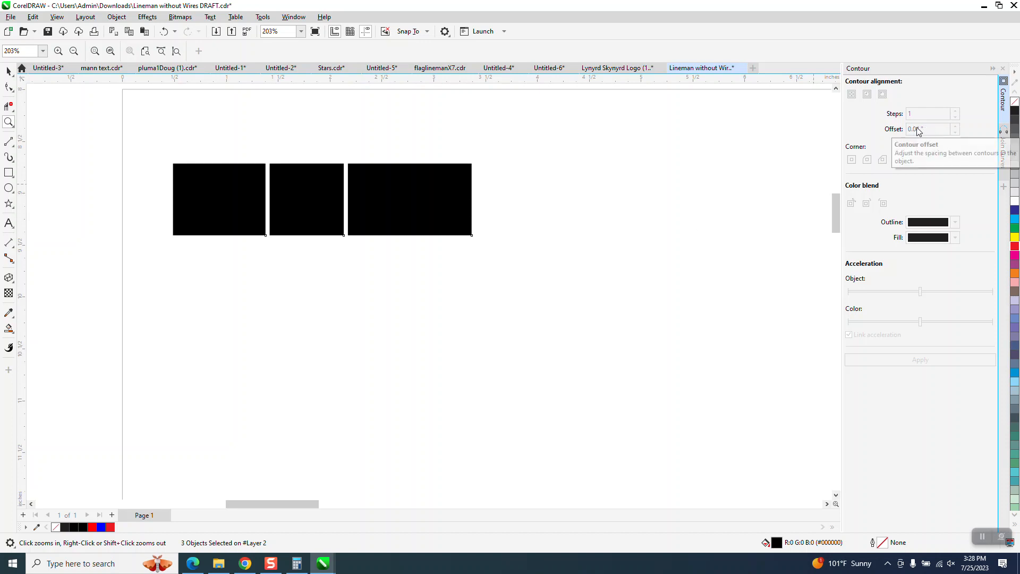
{"action": "scroll", "coordinate": [533, 221], "scroll_direction": "down", "scroll_amount": 5}
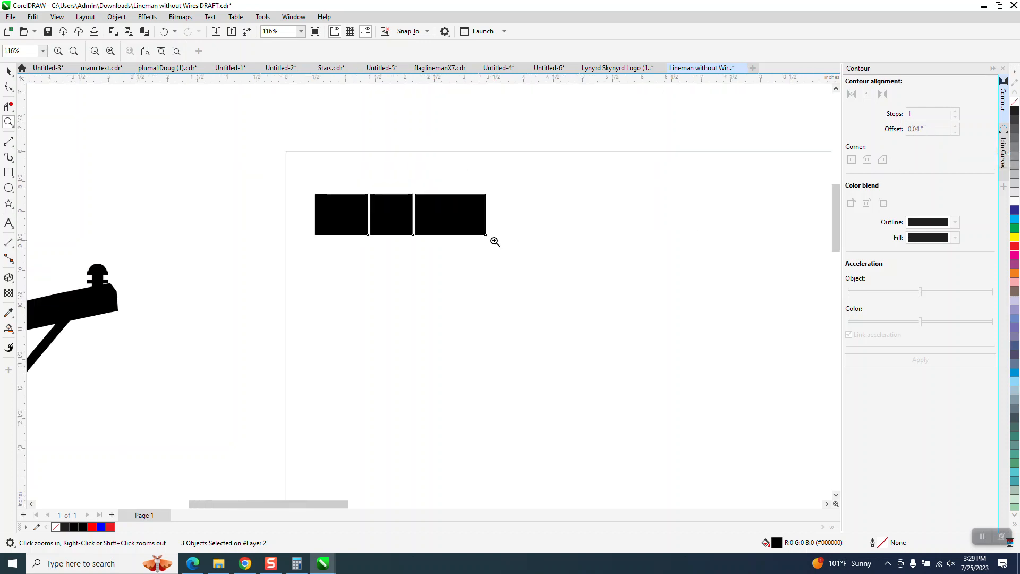
{"action": "scroll", "coordinate": [349, 236], "scroll_direction": "down", "scroll_amount": 3}
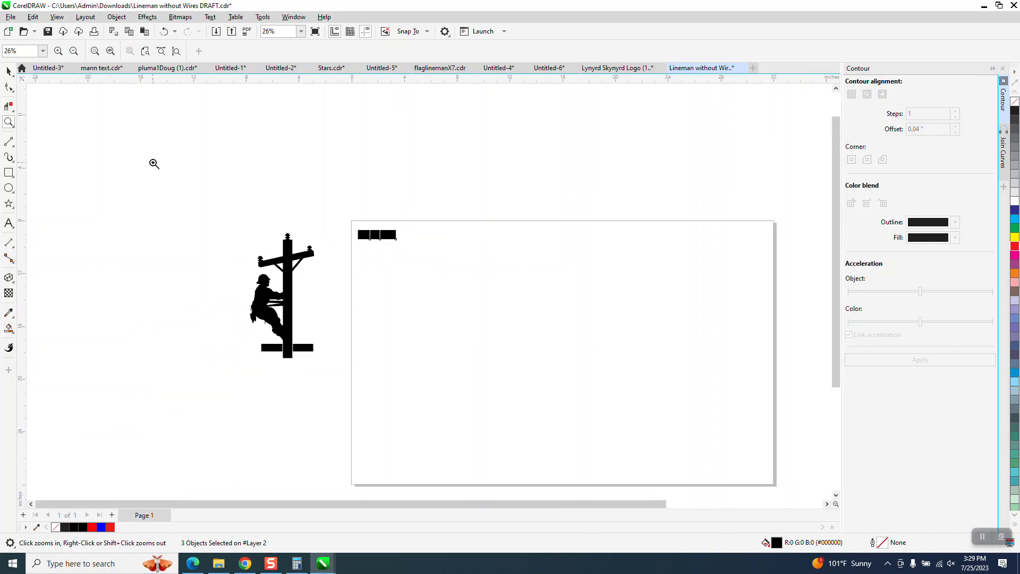
Step: Delete the three black pieces and move the black lineman silhouette onto the page's upper left area
{"action": "key", "text": "space"}
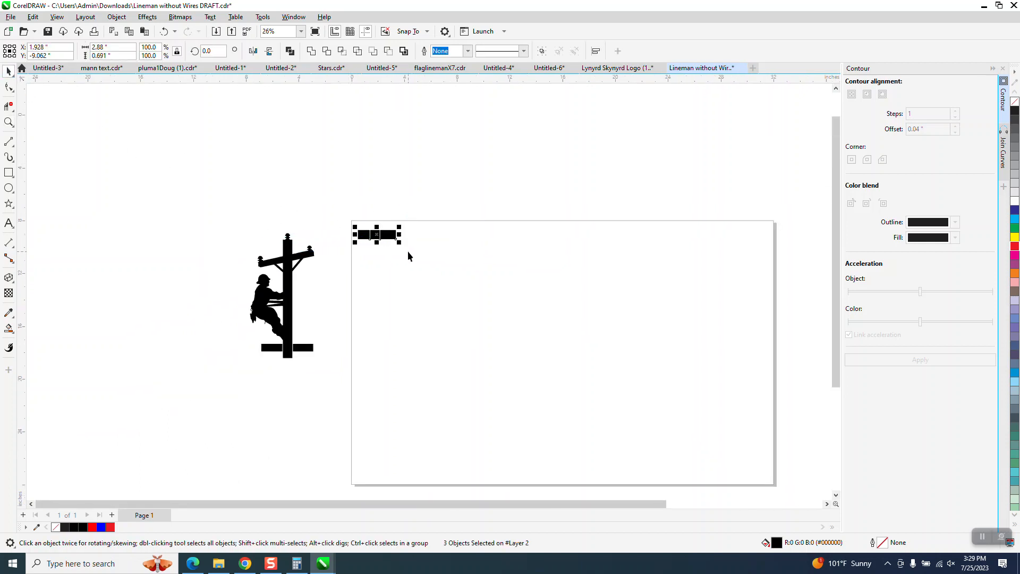
{"action": "key", "text": "Delete"}
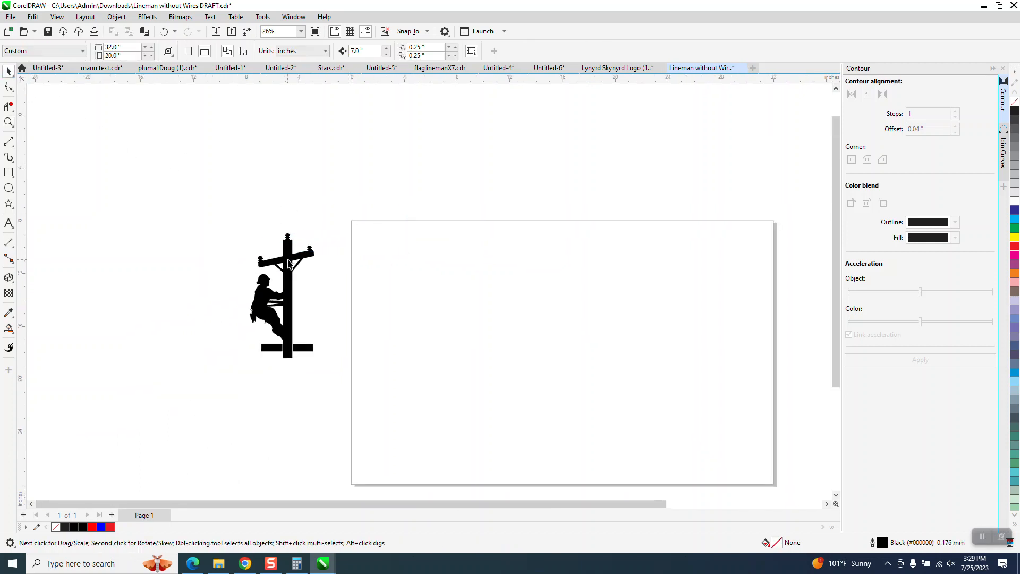
{"action": "left_click_drag", "start_coordinate": [288, 264], "coordinate": [399, 262]}
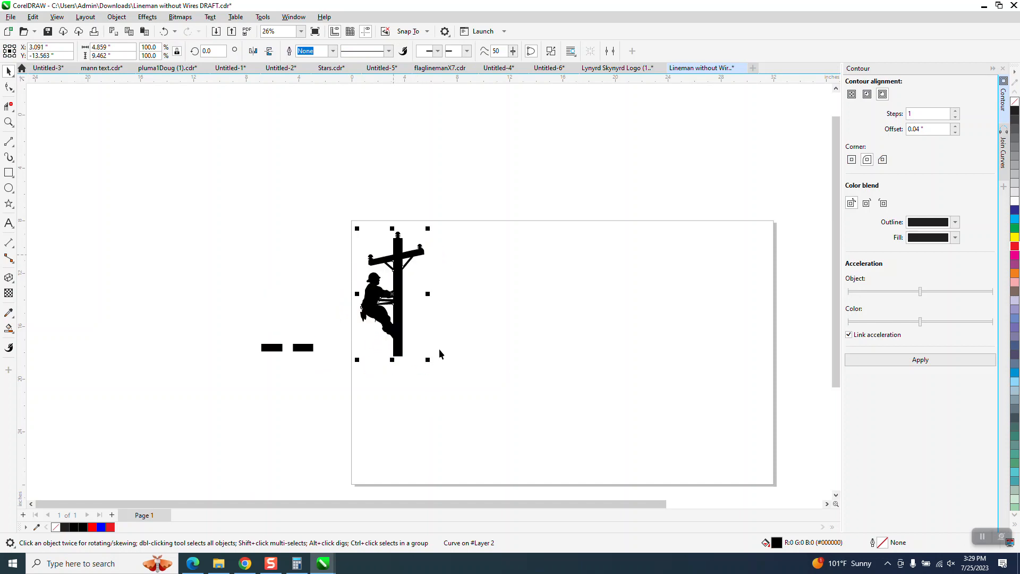
Step: Delete the two black base bars left outside the page
{"action": "left_click_drag", "start_coordinate": [309, 372], "coordinate": [282, 354]}
{"action": "left_click", "coordinate": [280, 349]}
{"action": "key", "text": "Delete"}
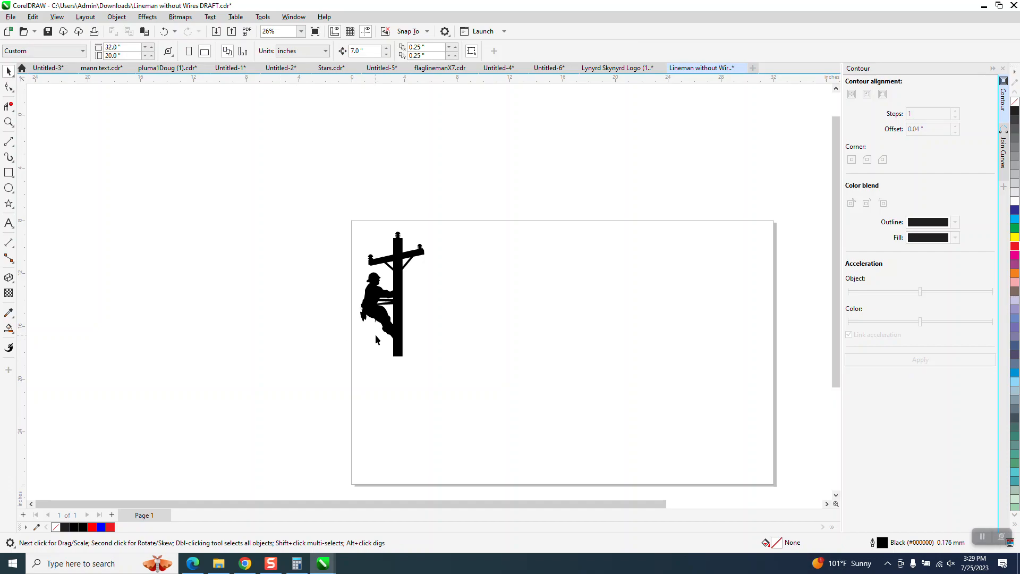